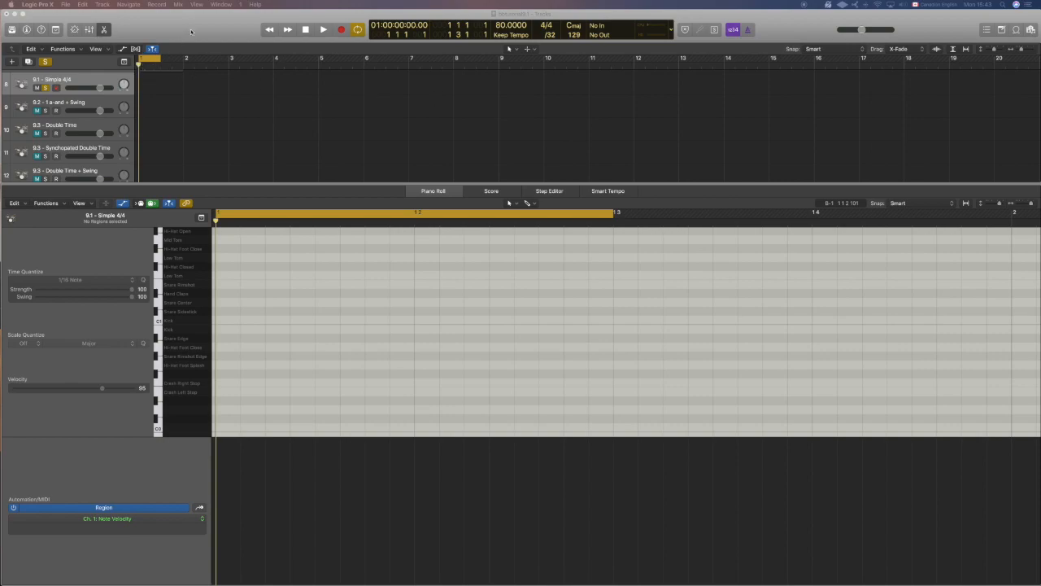
Step: Show the Musical Typing keyboard, try out its keys in a lower octave and move its window slightly
{"action": "left_click", "coordinate": [221, 4]}
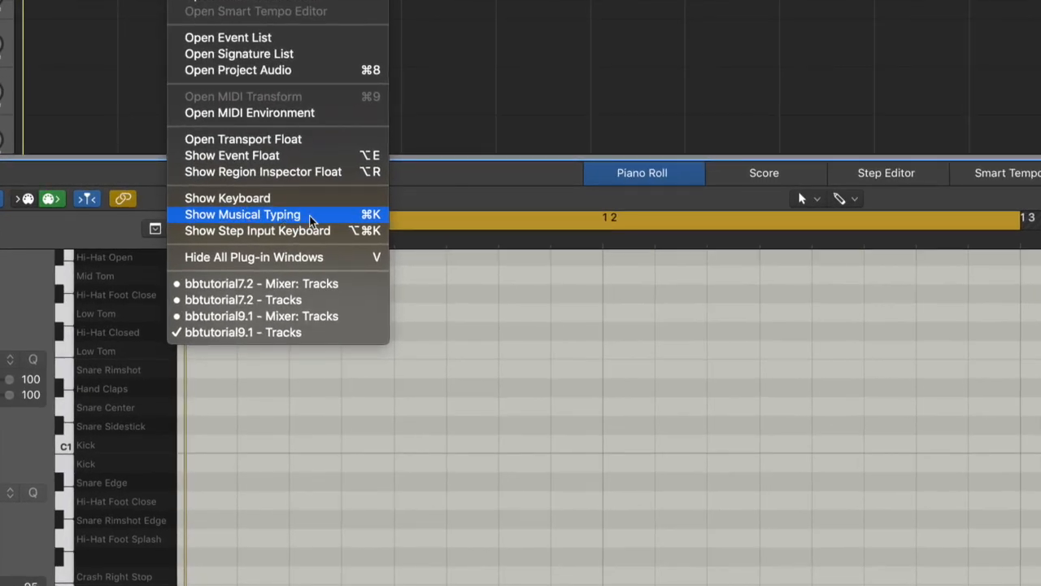
{"action": "left_click", "coordinate": [333, 217]}
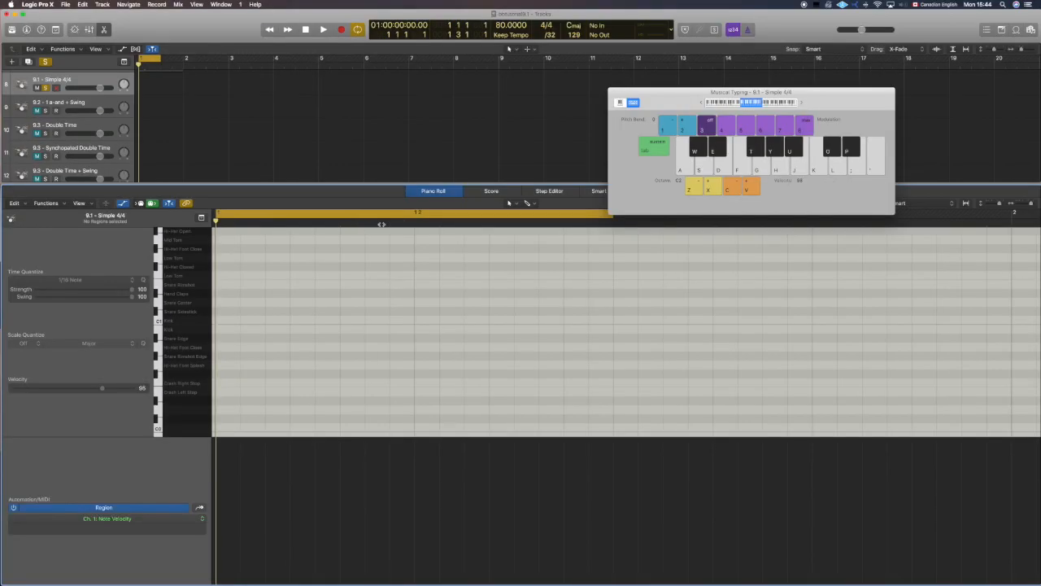
{"action": "key", "text": "h"}
{"action": "key", "text": "y"}
{"action": "left_click_drag", "start_coordinate": [754, 97], "coordinate": [729, 101]}
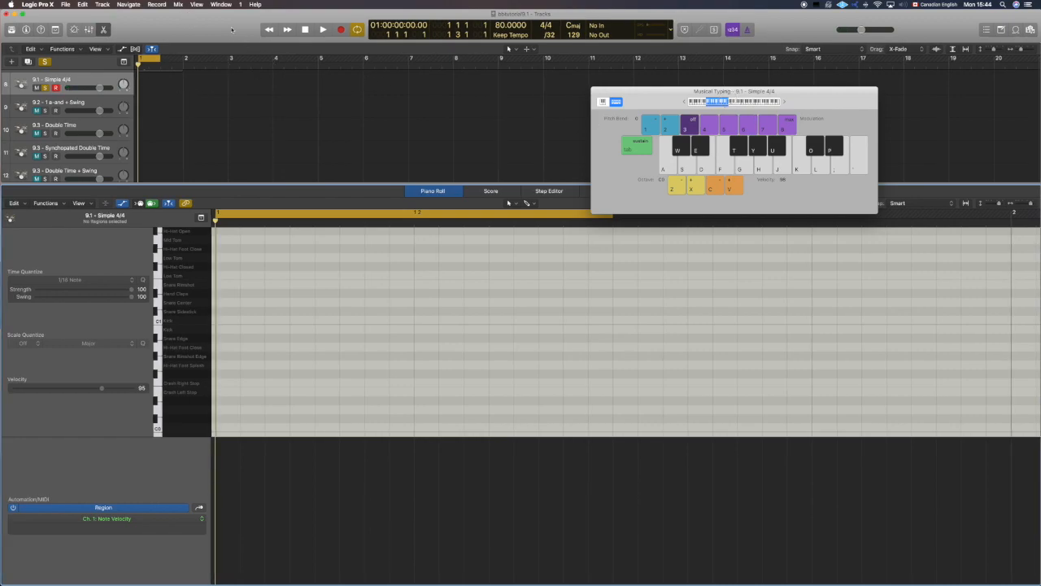
Step: Record several kick notes on the 9.1 - Simple 4/4 track with Musical Typing, then stop the recording
{"action": "left_click", "coordinate": [341, 30]}
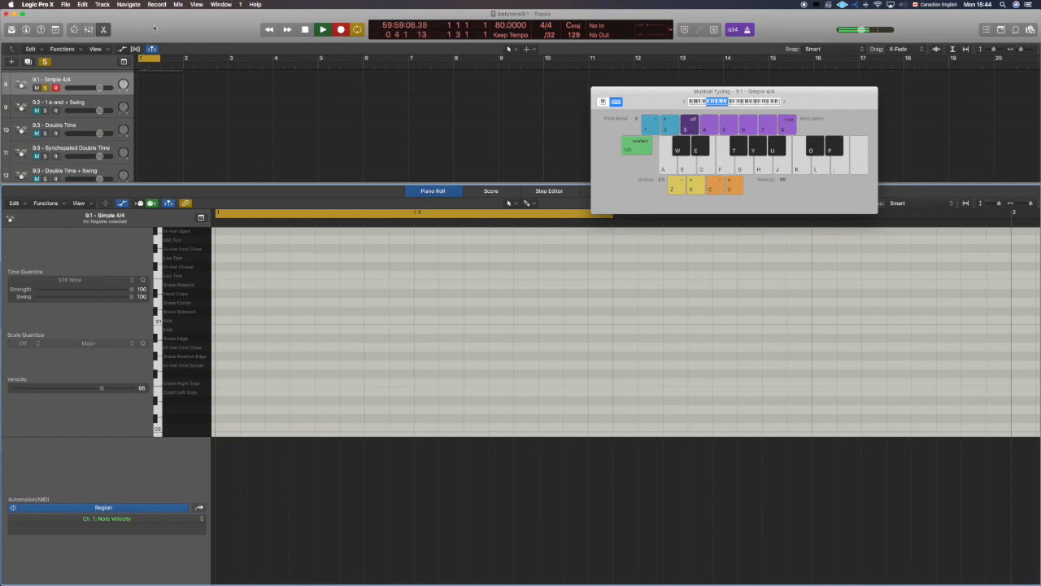
{"action": "key", "text": "k"}
{"action": "key", "text": "k"}
{"action": "key", "text": "k"}
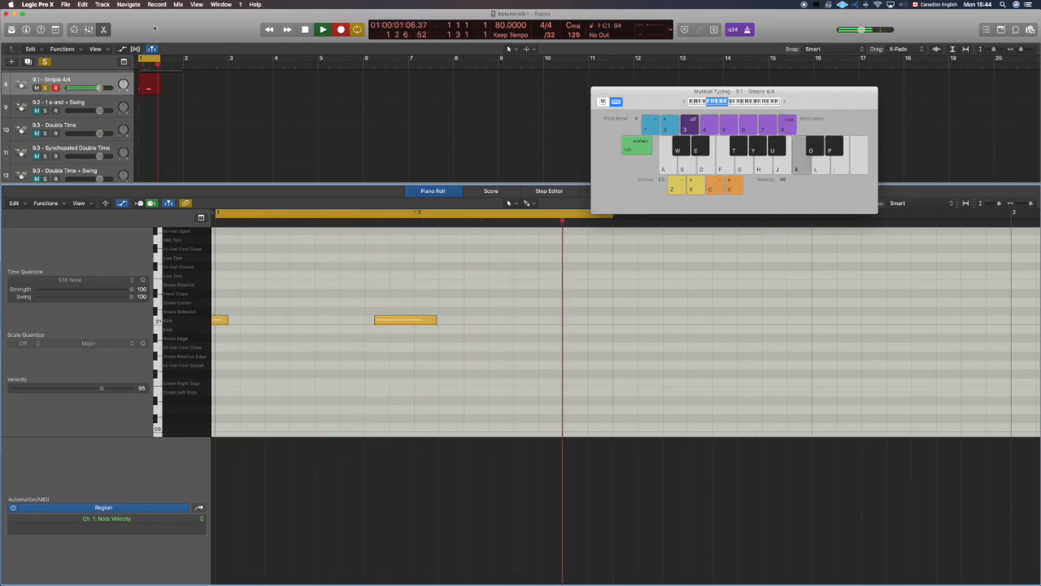
{"action": "key", "text": "space"}
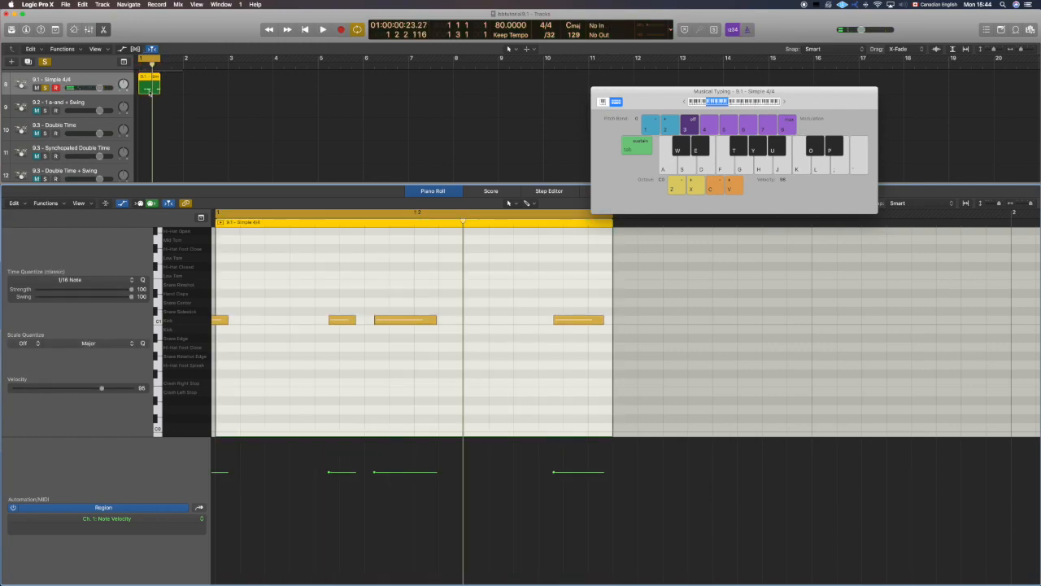
{"action": "left_click_drag", "start_coordinate": [151, 59], "coordinate": [151, 60]}
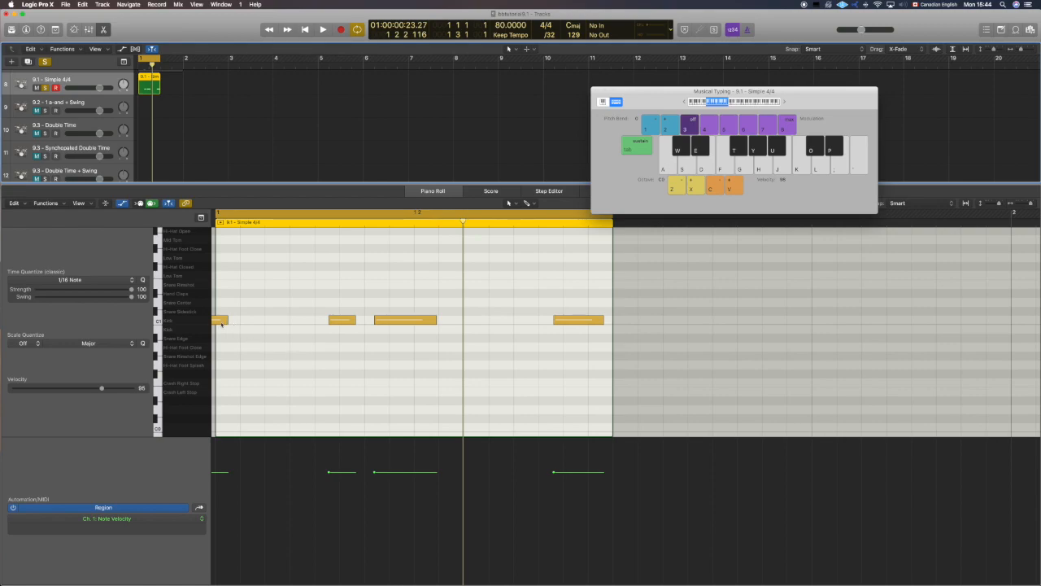
Step: Align one kick to beat 1 and another to beat 1 2, and delete the two surplus kick notes
{"action": "left_click_drag", "start_coordinate": [221, 320], "coordinate": [239, 319]}
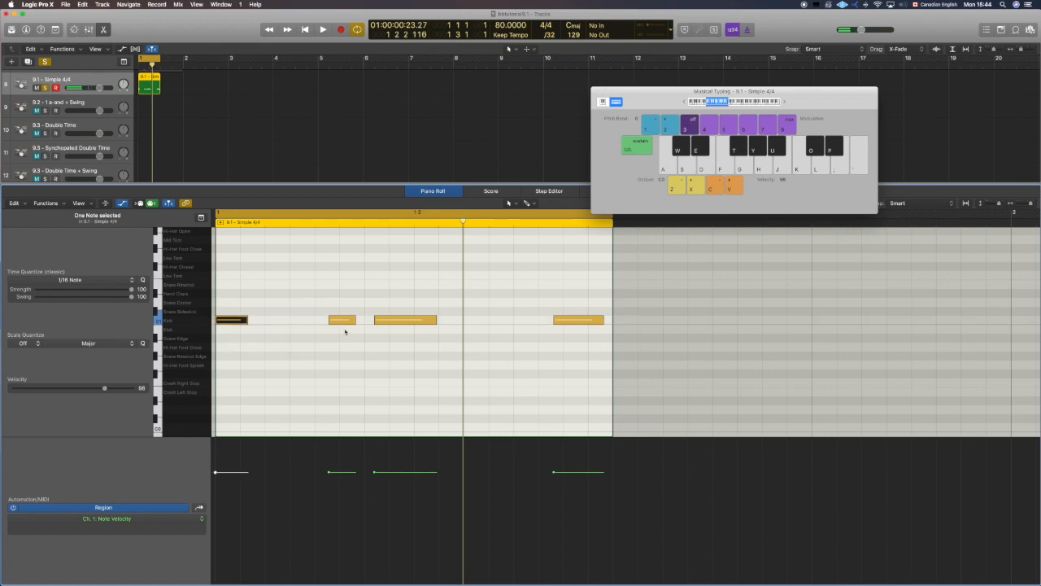
{"action": "left_click", "coordinate": [346, 320]}
{"action": "key", "text": "Delete"}
{"action": "left_click_drag", "start_coordinate": [404, 320], "coordinate": [437, 318]}
{"action": "key", "text": "Right"}
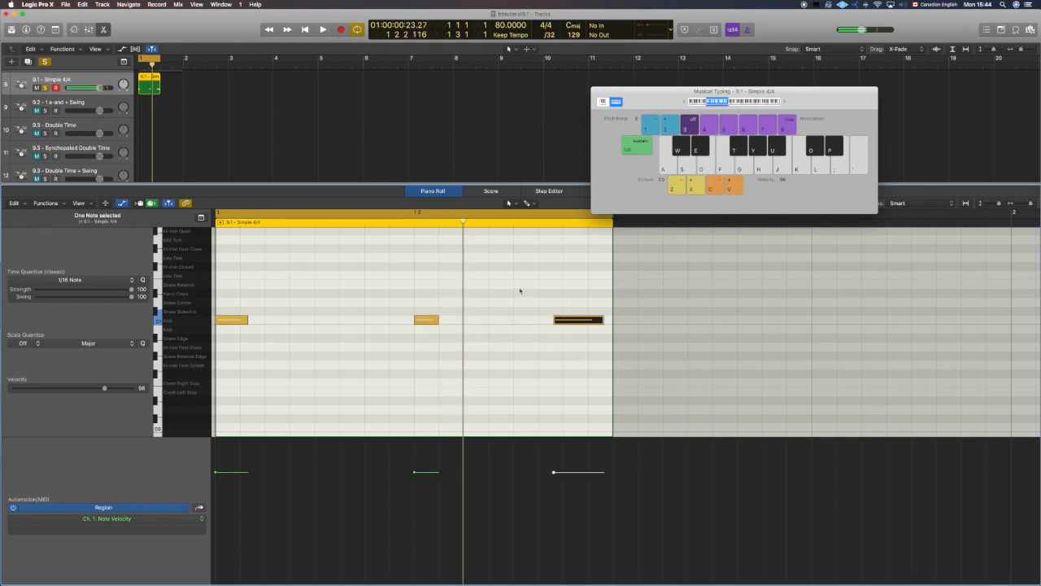
{"action": "key", "text": "Delete"}
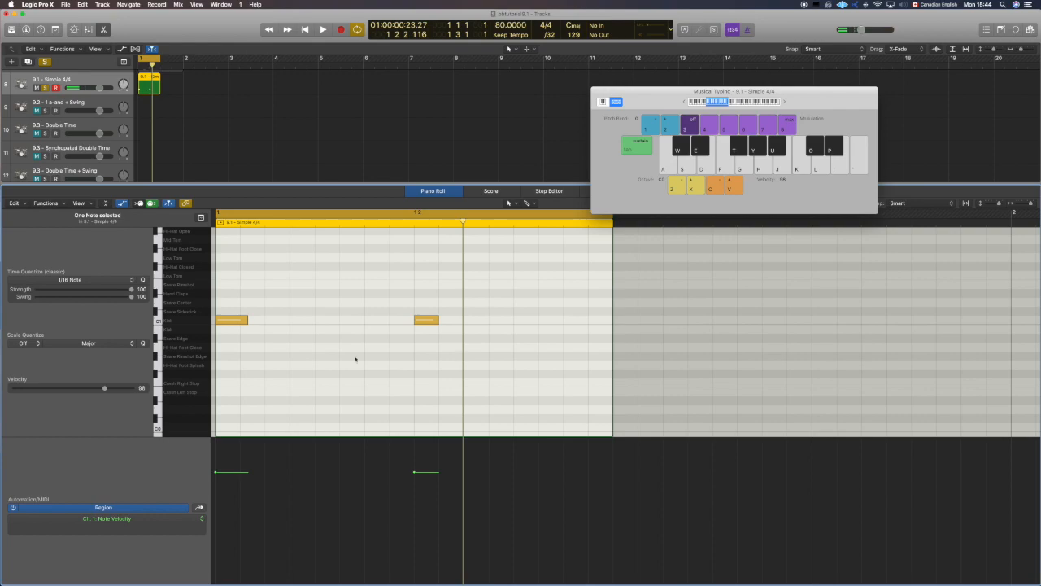
Step: Shorten the kick on beat 1 to one grid division and play back the two-beat loop
{"action": "left_click_drag", "start_coordinate": [242, 323], "coordinate": [240, 321]}
{"action": "left_click", "coordinate": [310, 308]}
{"action": "key", "text": "space"}
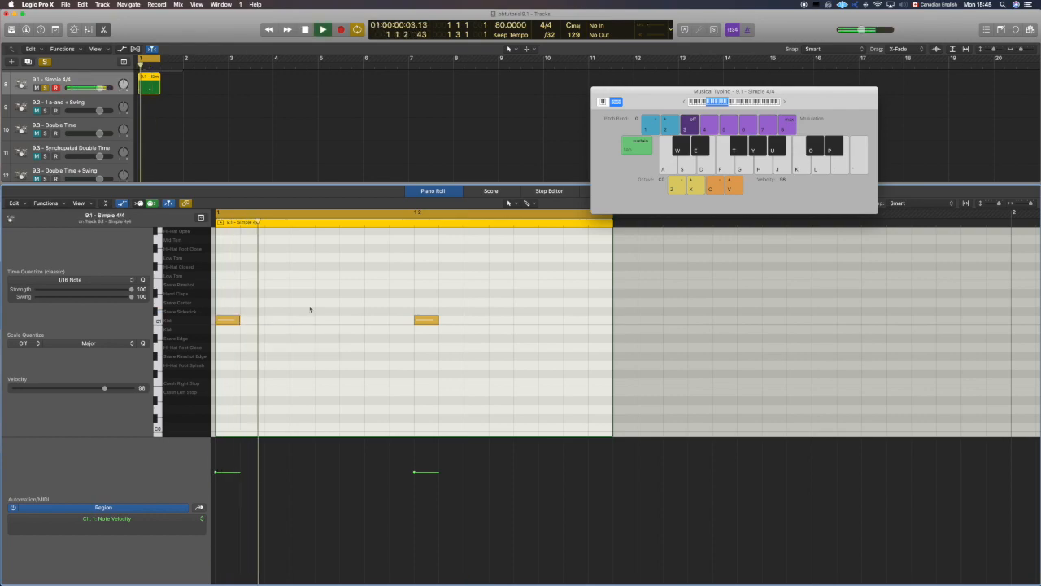
{"action": "key", "text": "space"}
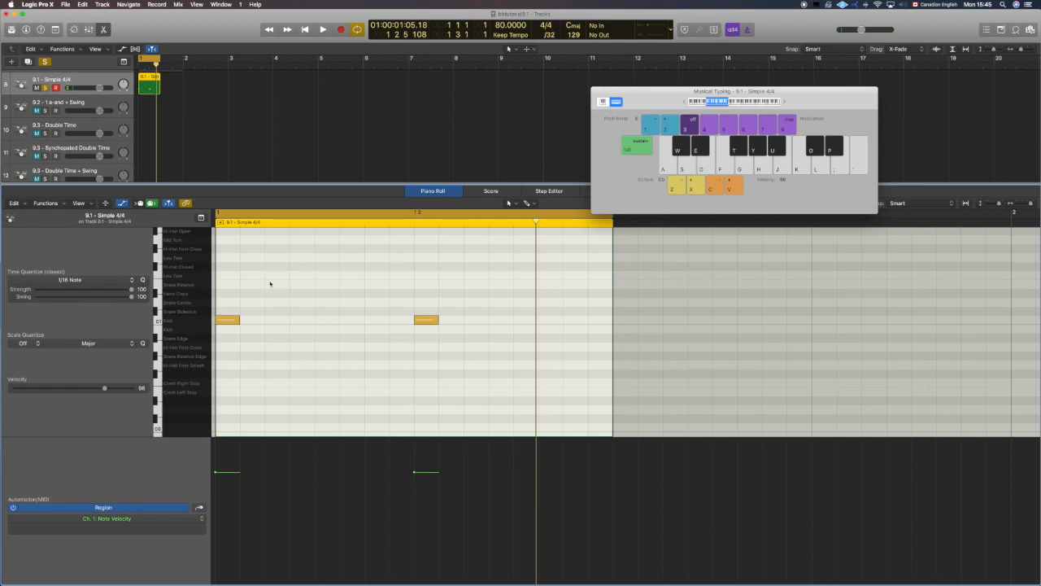
Step: Move the note on beat 1 2 up to Snare Center and play back the pattern
{"action": "left_click_drag", "start_coordinate": [427, 319], "coordinate": [427, 302]}
{"action": "key", "text": "space"}
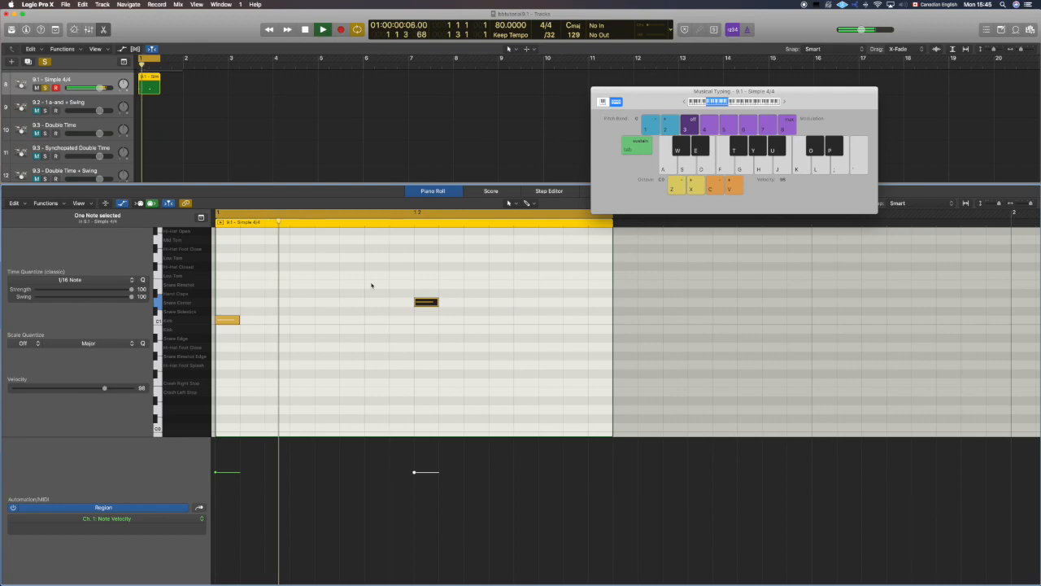
{"action": "key", "text": "space"}
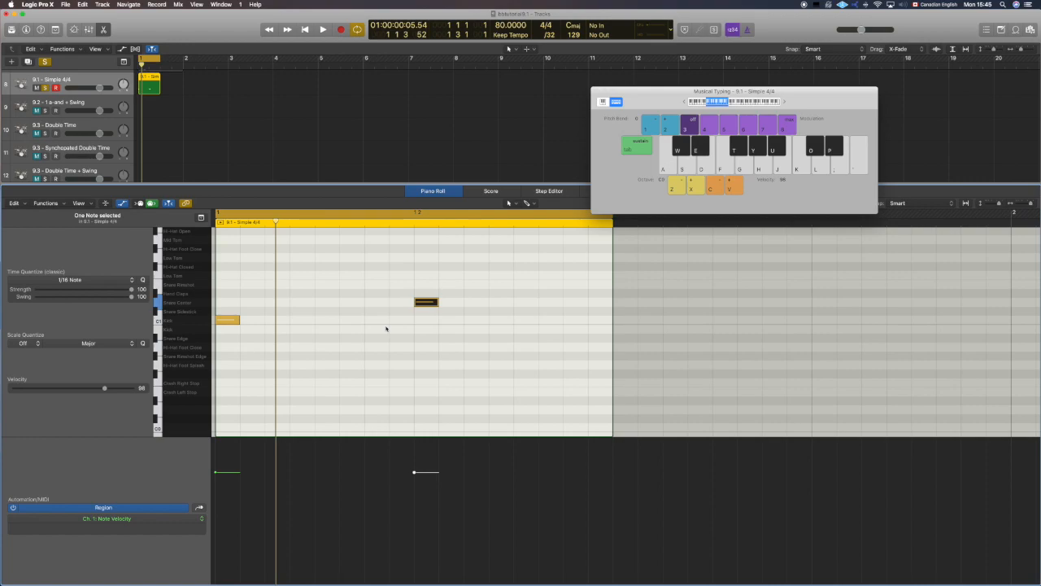
Step: Copy the kick on beat 1 up to the Hi-Hat Foot Close row
{"action": "left_click", "coordinate": [228, 320]}
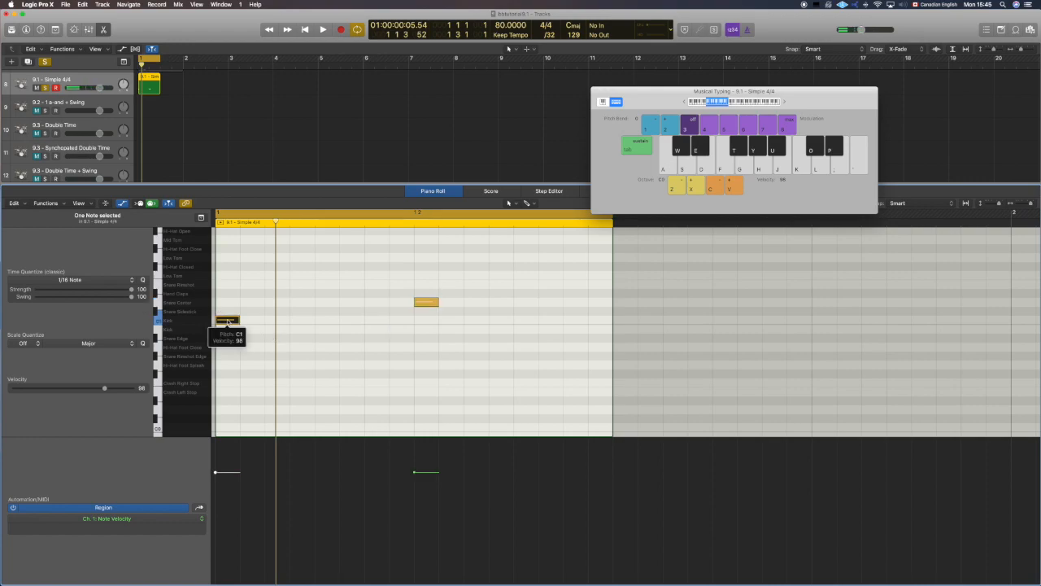
{"action": "left_click_drag", "start_coordinate": [228, 319], "coordinate": [228, 257]}
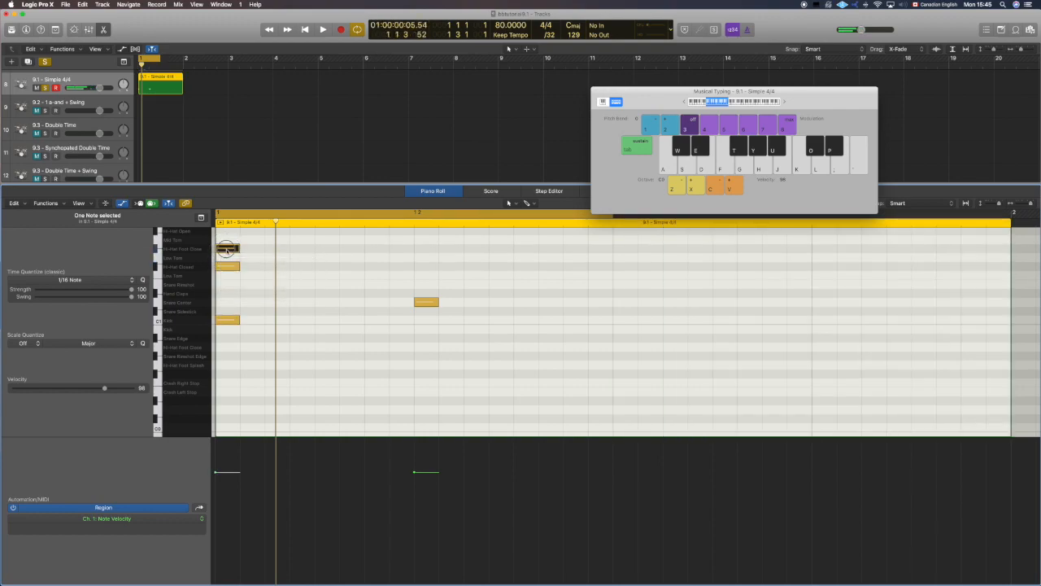
{"action": "left_click", "coordinate": [264, 270]}
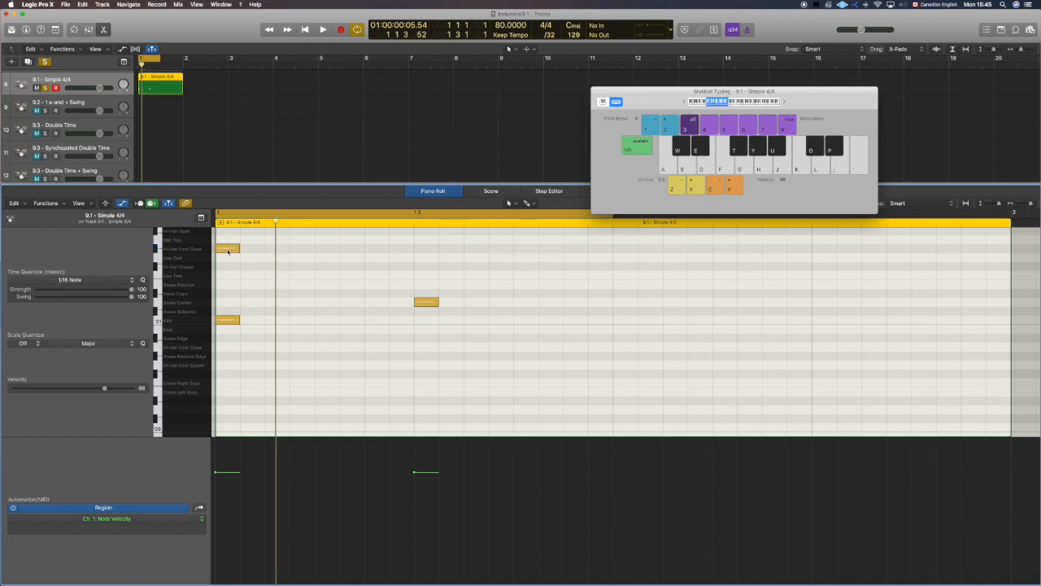
Step: Copy the hi-hat note from beat 1 to beat 1 2 and play back the pattern
{"action": "left_click", "coordinate": [229, 249]}
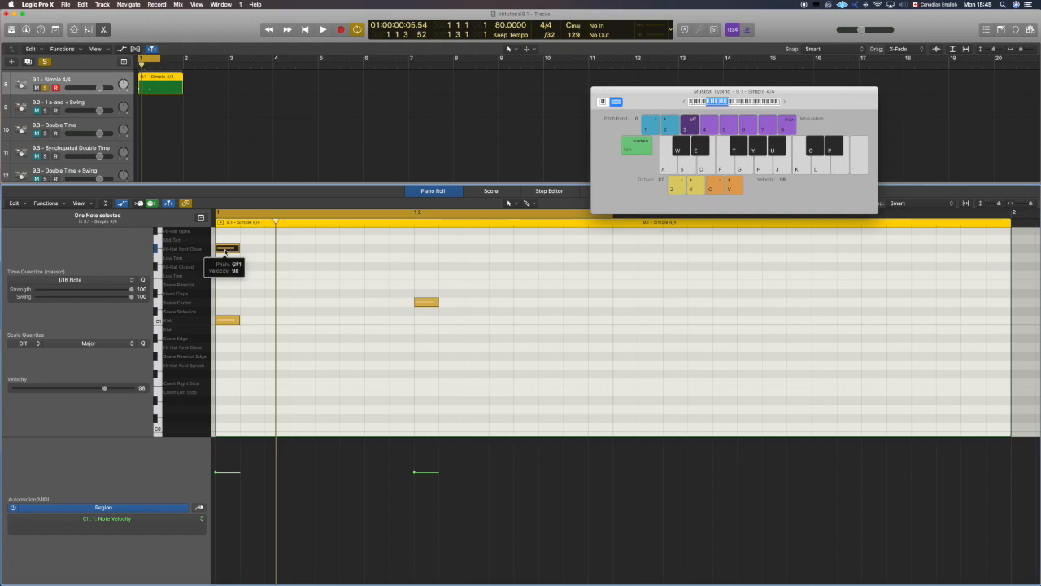
{"action": "left_click_drag", "start_coordinate": [234, 250], "coordinate": [428, 247]}
{"action": "key", "text": "space"}
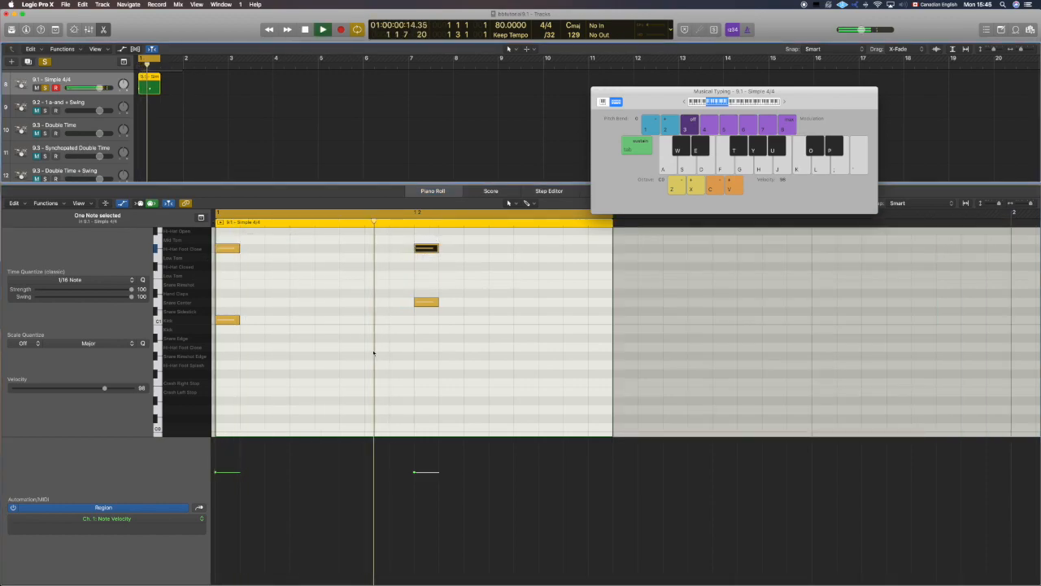
{"action": "key", "text": "space"}
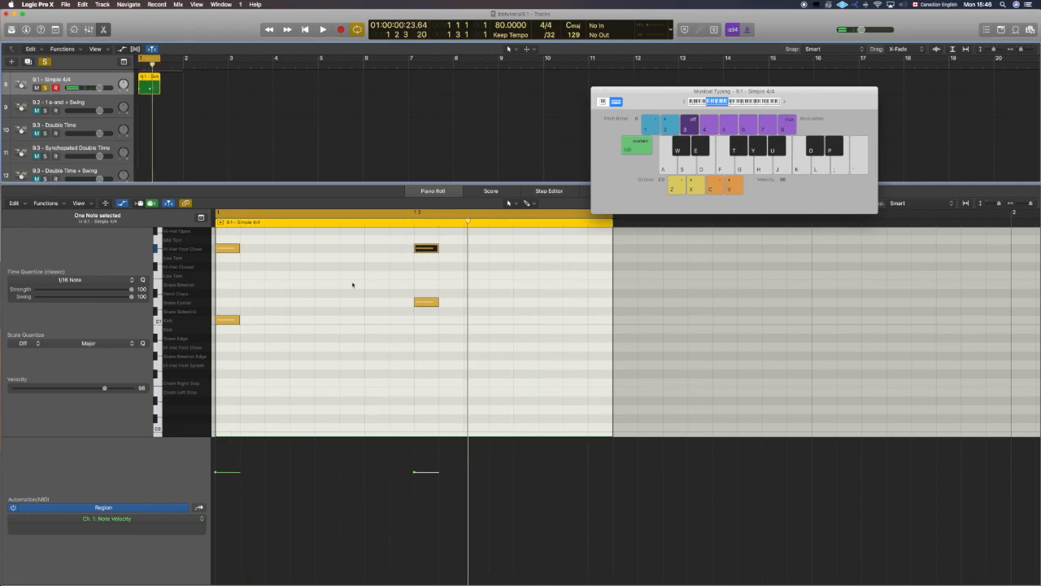
Step: Copy both hi-hat notes half a beat forward to make four even hits, and play back the pattern
{"action": "left_click_drag", "start_coordinate": [215, 232], "coordinate": [452, 258]}
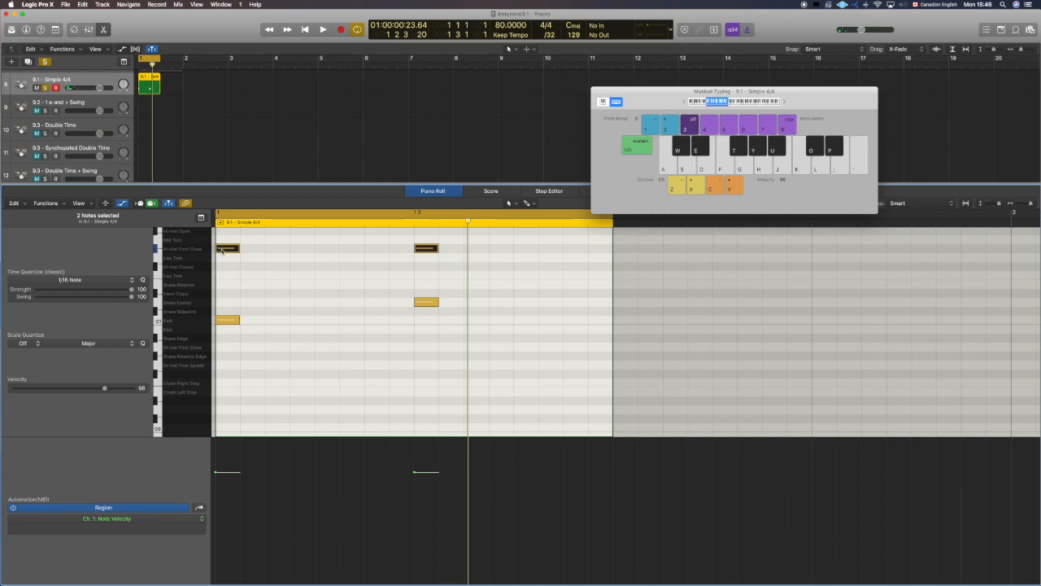
{"action": "left_click_drag", "start_coordinate": [222, 250], "coordinate": [323, 253]}
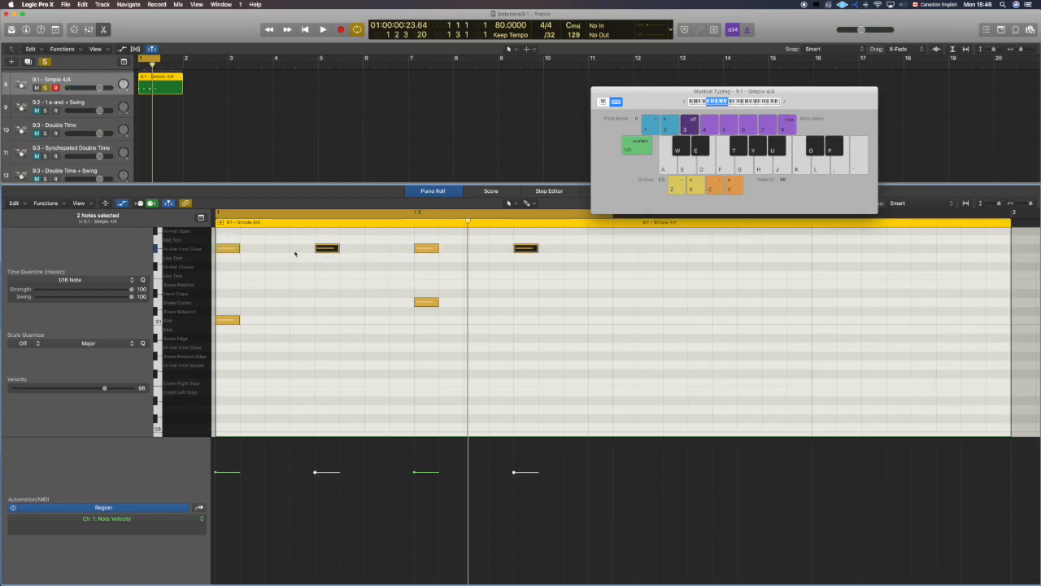
{"action": "left_click", "coordinate": [339, 317]}
{"action": "key", "text": "space"}
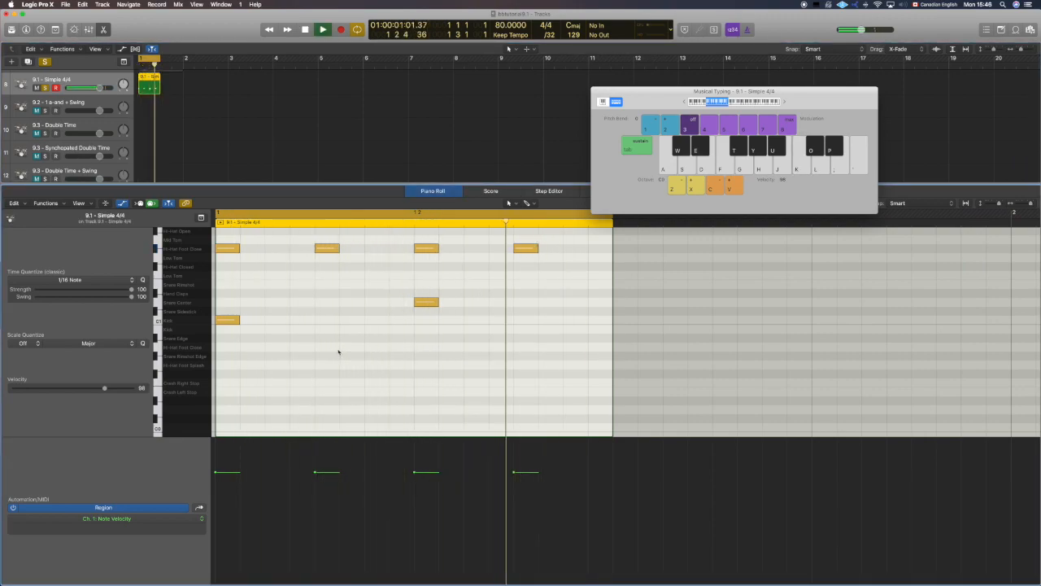
{"action": "key", "text": "space"}
Step: Delete the kick and snare notes and play back the four hi-hat notes alone
{"action": "left_click_drag", "start_coordinate": [491, 338], "coordinate": [213, 294]}
{"action": "key", "text": "Delete"}
{"action": "key", "text": "space"}
{"action": "key", "text": "space"}
{"action": "left_click_drag", "start_coordinate": [555, 270], "coordinate": [213, 242]}
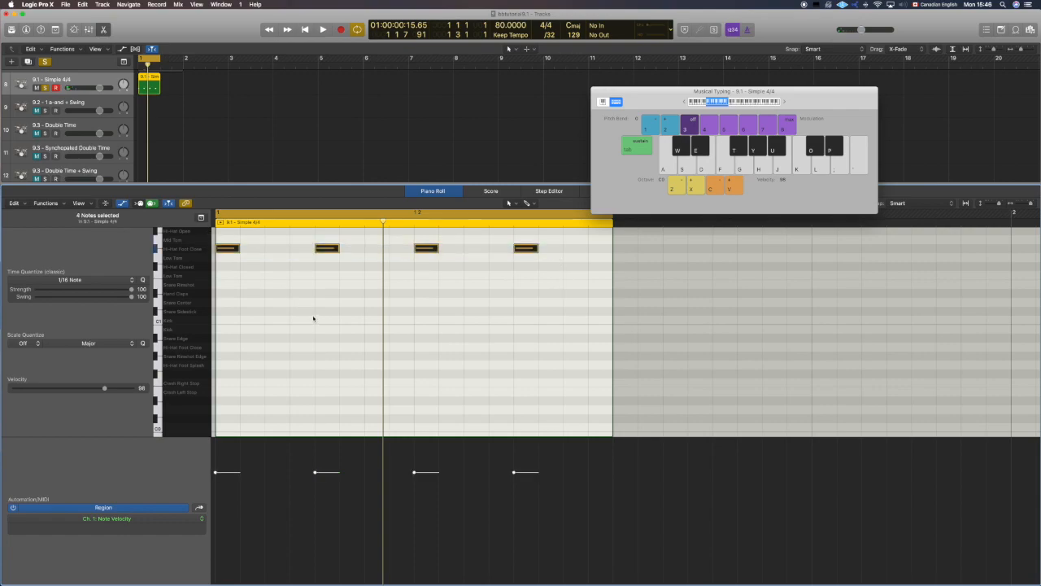
{"action": "left_click", "coordinate": [234, 264]}
{"action": "key", "text": "space"}
{"action": "key", "text": "space"}
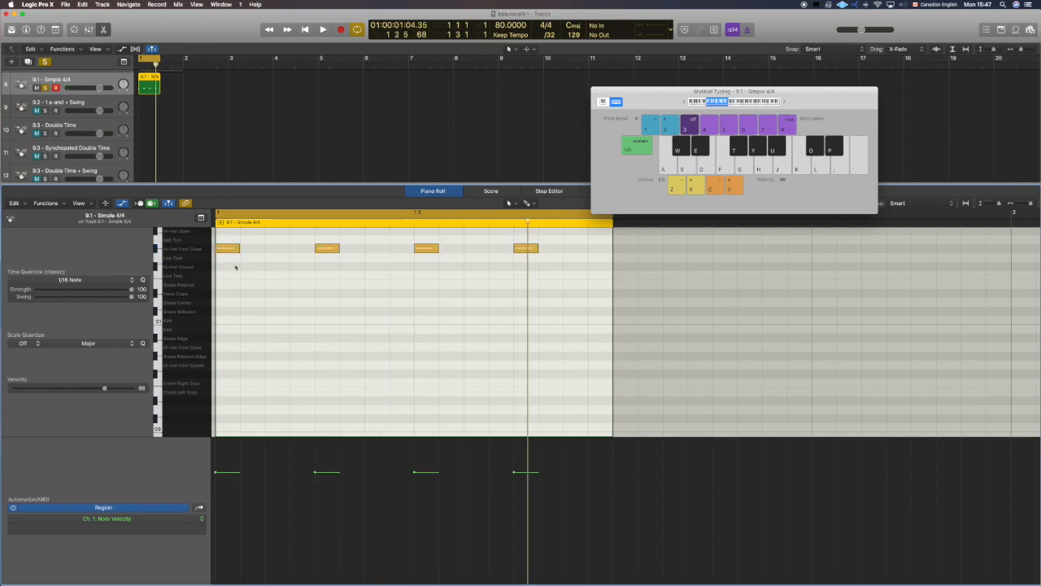
Step: Raise the velocity of the first hi-hat note to 127 and play back the loop
{"action": "scroll", "coordinate": [236, 267], "scroll_direction": "up", "scroll_amount": 1}
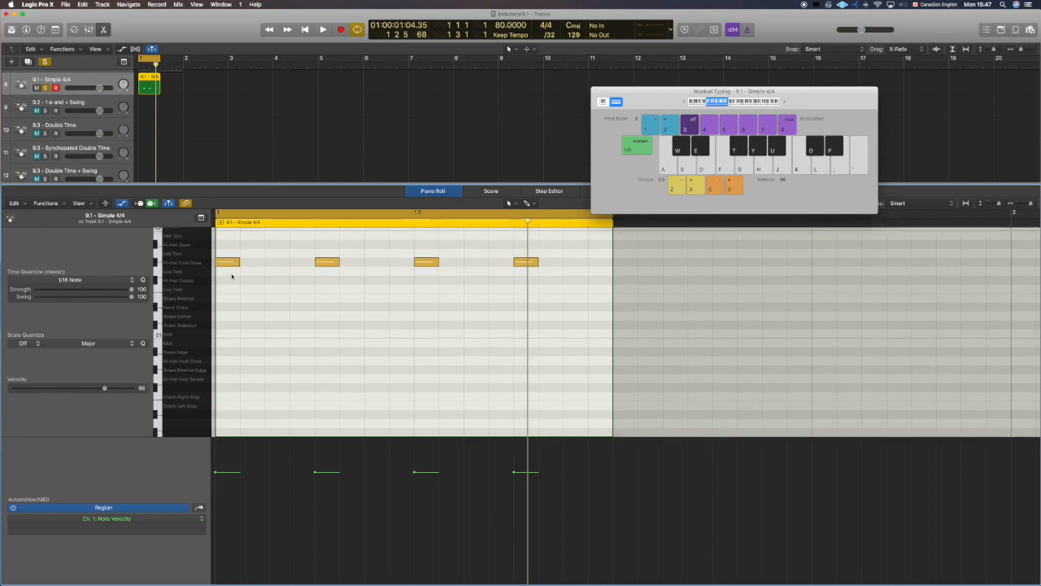
{"action": "left_click", "coordinate": [227, 263]}
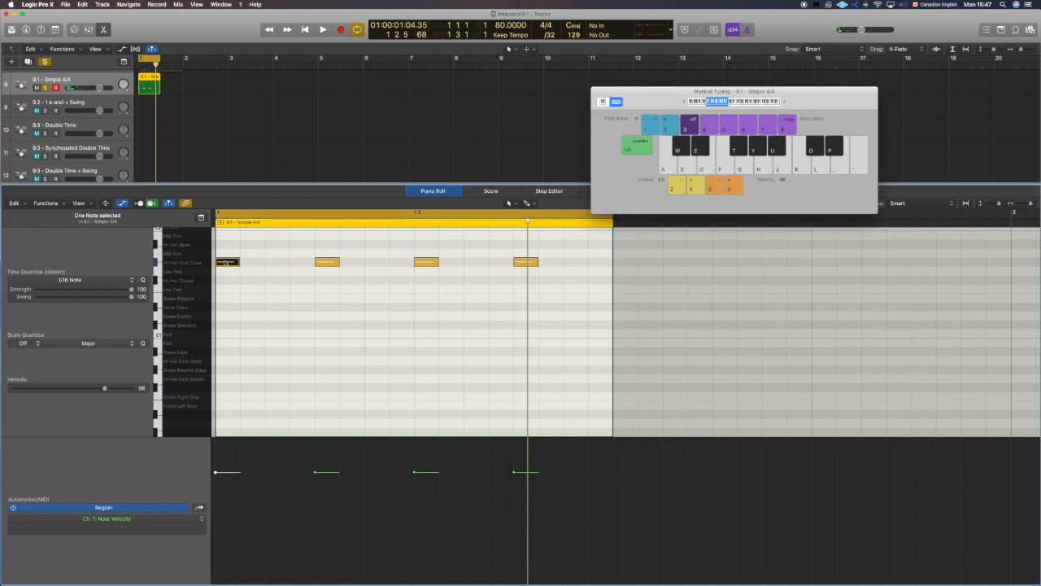
{"action": "left_click_drag", "start_coordinate": [216, 472], "coordinate": [214, 438]}
{"action": "left_click", "coordinate": [253, 315]}
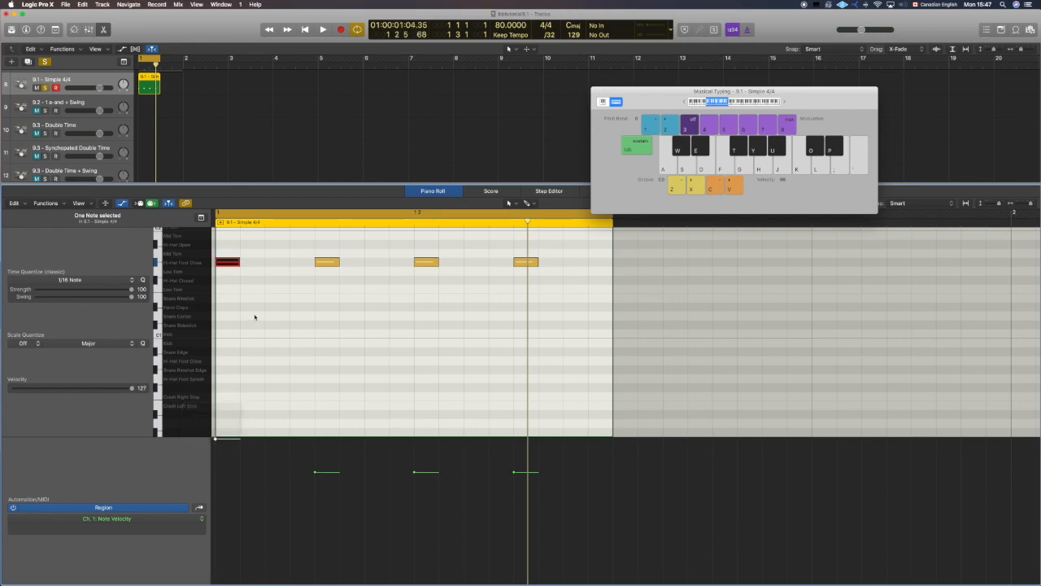
{"action": "left_click", "coordinate": [227, 261]}
{"action": "key", "text": "space"}
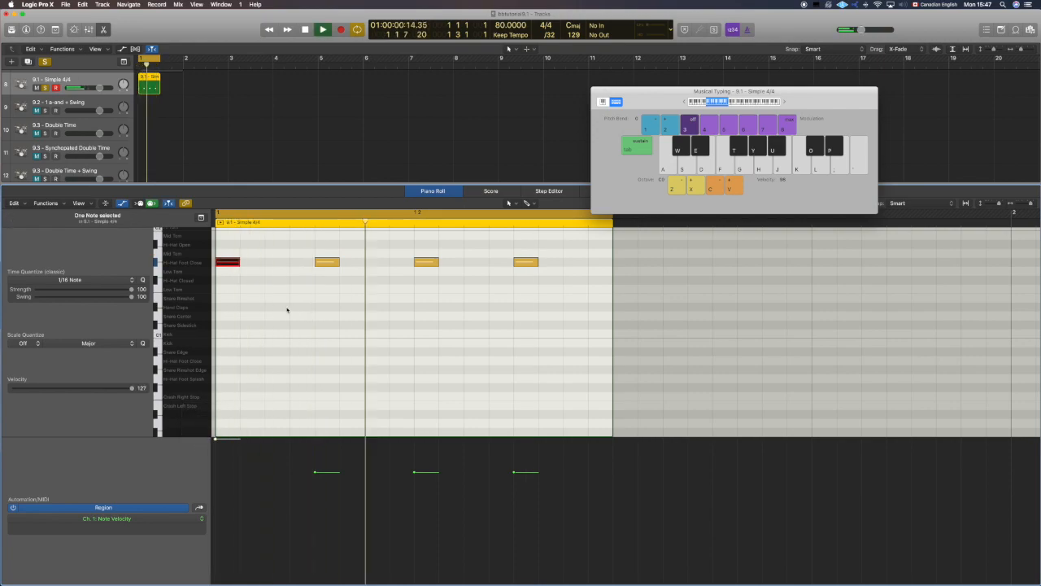
{"action": "key", "text": "space"}
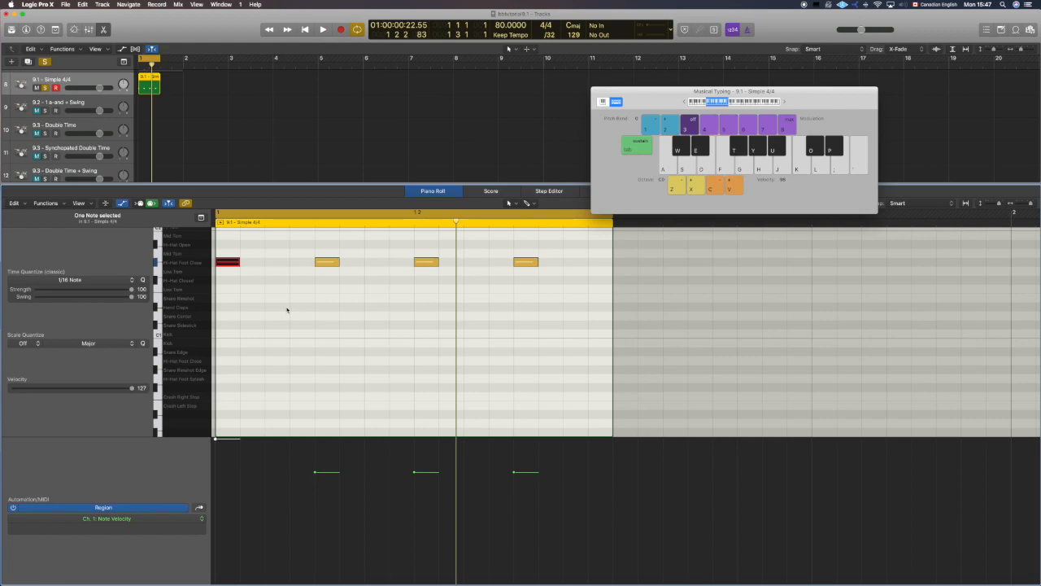
Step: Raise the velocity of the third hi-hat note, on beat 1 2, to 127
{"action": "left_click", "coordinate": [426, 261]}
{"action": "key", "text": "space"}
{"action": "left_click_drag", "start_coordinate": [414, 462], "coordinate": [414, 439]}
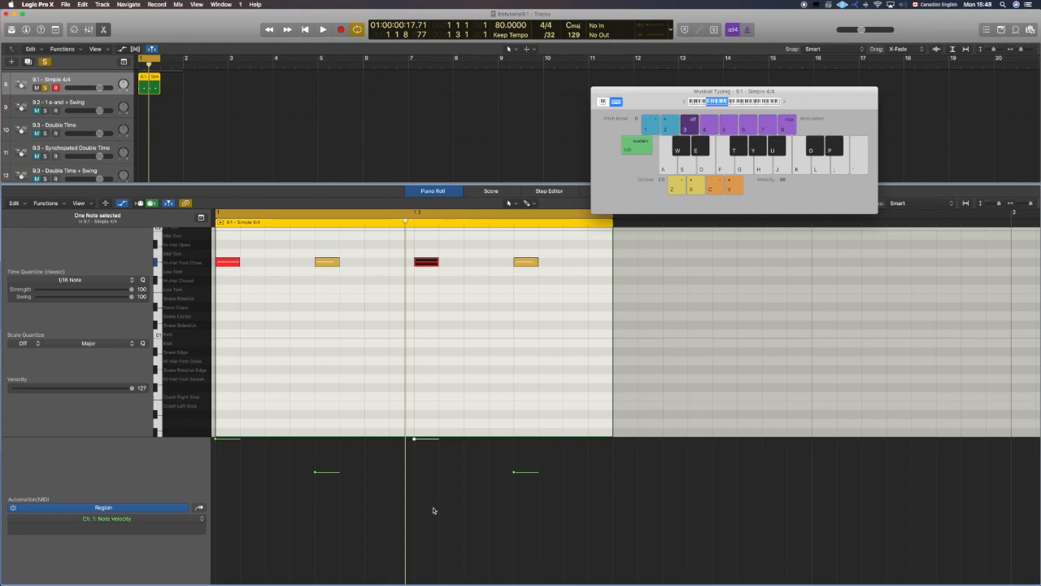
Step: Lower the velocity of the second and fourth hi-hat notes to about 29 and play back the loop
{"action": "left_click_drag", "start_coordinate": [355, 279], "coordinate": [219, 257]}
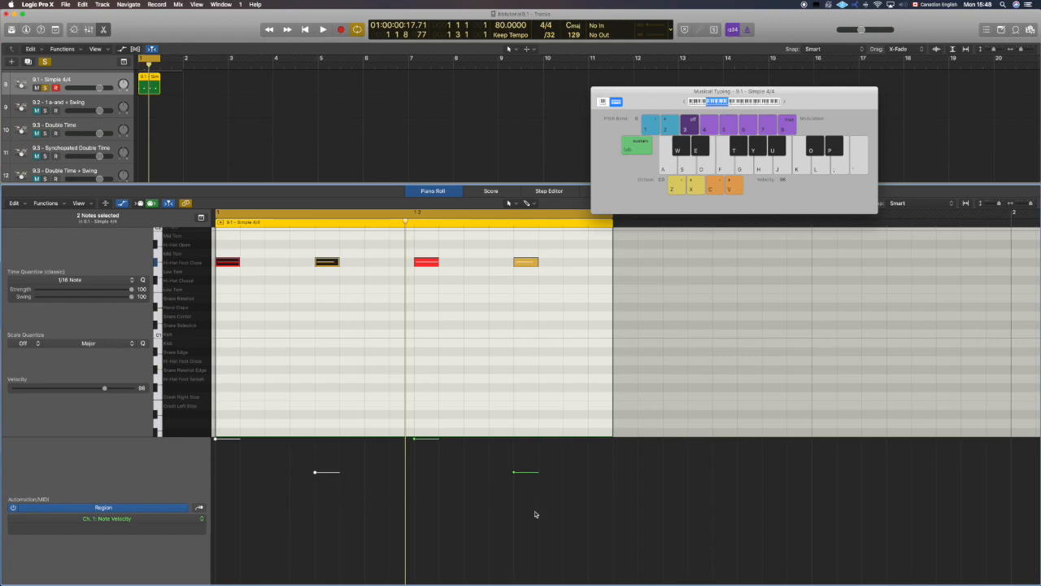
{"action": "mouse_move", "coordinate": [536, 554]}
{"action": "left_mouse_down"}
{"action": "mouse_move", "coordinate": [307, 551]}
{"action": "mouse_move", "coordinate": [318, 553]}
{"action": "left_mouse_up"}
{"action": "left_click_drag", "start_coordinate": [514, 471], "coordinate": [518, 548]}
{"action": "left_click", "coordinate": [364, 375]}
{"action": "key", "text": "space"}
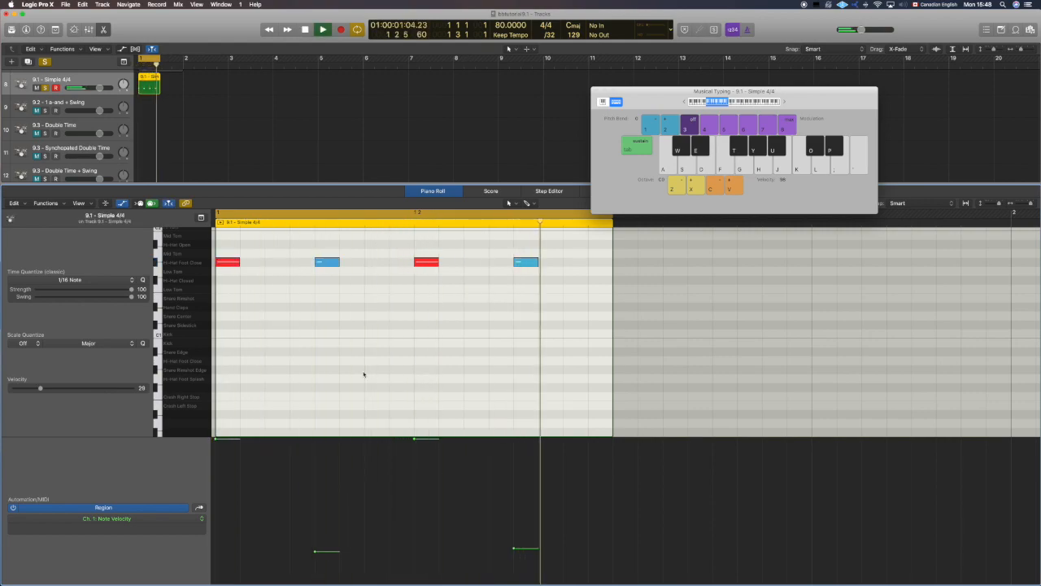
{"action": "key", "text": "space"}
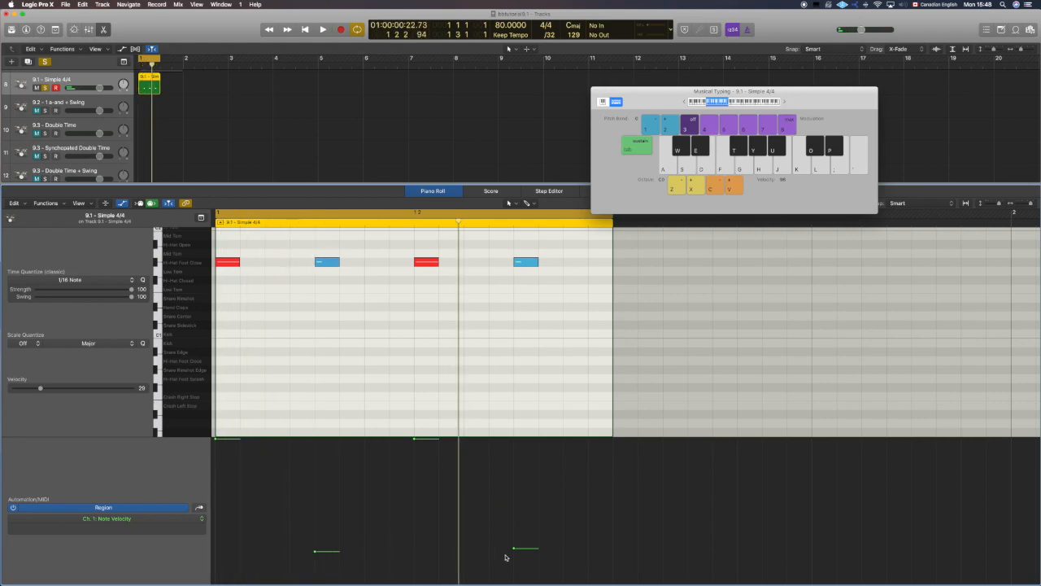
Step: Raise the velocity of the second and fourth hi-hat notes to an equal level somewhat below the accented notes
{"action": "left_click_drag", "start_coordinate": [532, 561], "coordinate": [329, 553]}
{"action": "left_click", "coordinate": [298, 541]}
{"action": "mouse_move", "coordinate": [539, 479]}
{"action": "left_mouse_down"}
{"action": "mouse_move", "coordinate": [304, 475]}
{"action": "mouse_move", "coordinate": [320, 477]}
{"action": "left_mouse_up"}
{"action": "left_click", "coordinate": [315, 476]}
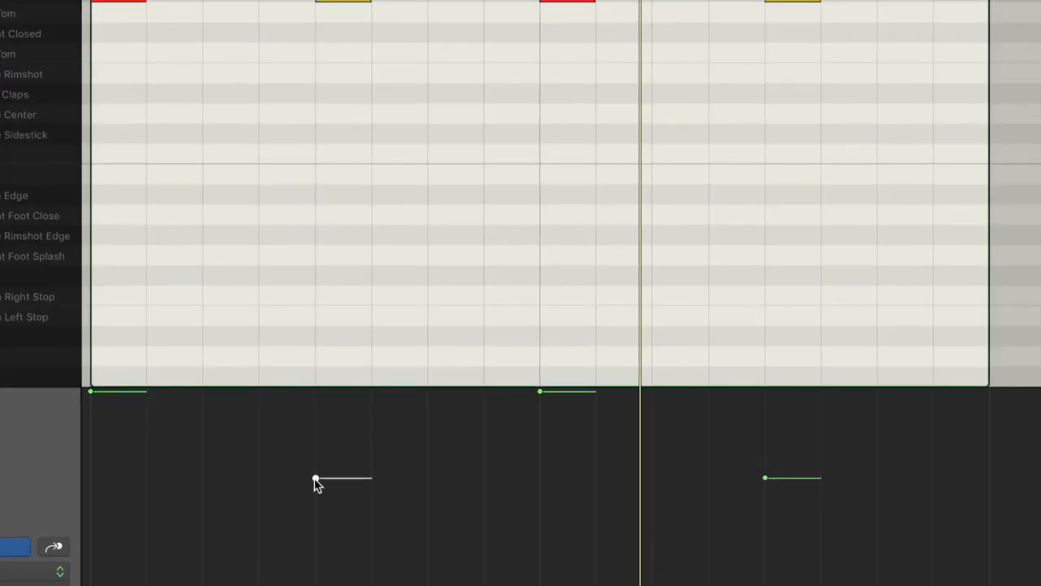
Step: Lower the velocity of the second and fourth hi-hat notes to about 90
{"action": "left_click_drag", "start_coordinate": [316, 478], "coordinate": [316, 477]}
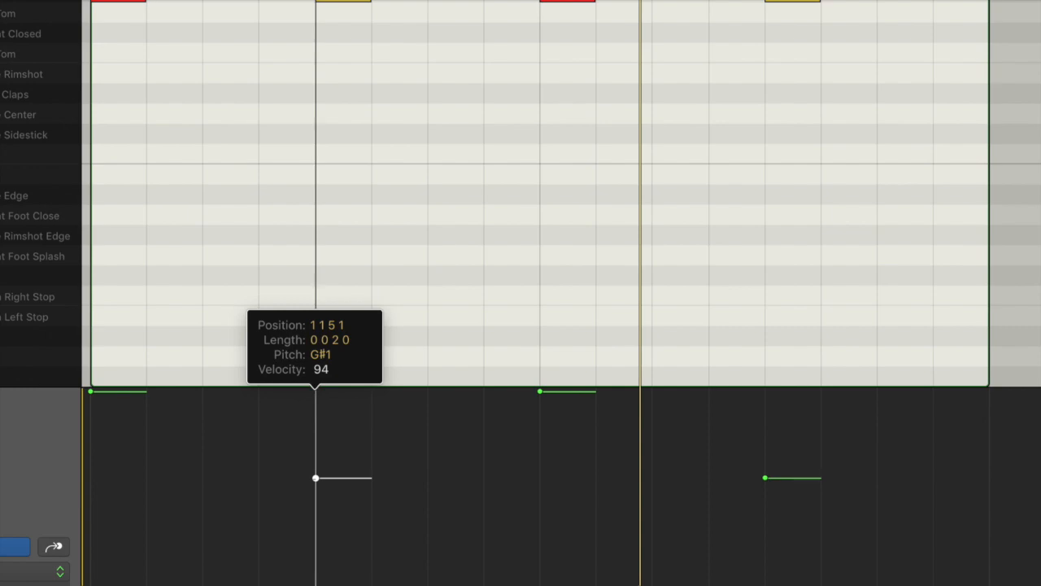
{"action": "left_click_drag", "start_coordinate": [315, 478], "coordinate": [316, 487]}
{"action": "left_click_drag", "start_coordinate": [765, 478], "coordinate": [764, 488]}
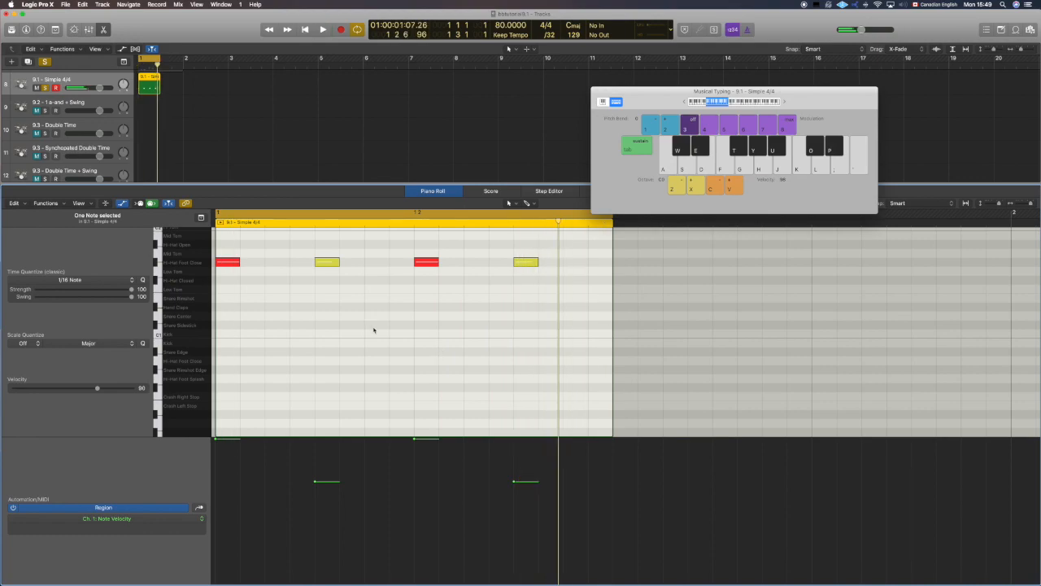
Step: Set the velocity of the second, third and fourth hi-hat notes to 12 and play back the loop
{"action": "left_click_drag", "start_coordinate": [305, 247], "coordinate": [546, 302]}
{"action": "left_click_drag", "start_coordinate": [552, 570], "coordinate": [328, 569]}
{"action": "left_click", "coordinate": [345, 388]}
{"action": "key", "text": "space"}
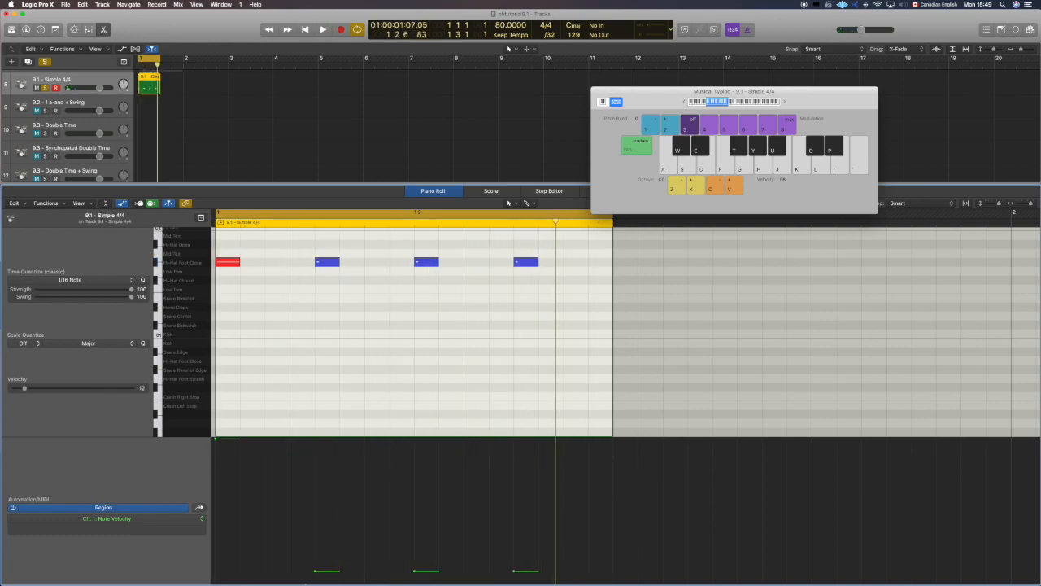
Step: Raise the velocity of the second, third and fourth hi-hat notes to 118 and play back the loop
{"action": "key", "text": "super+z"}
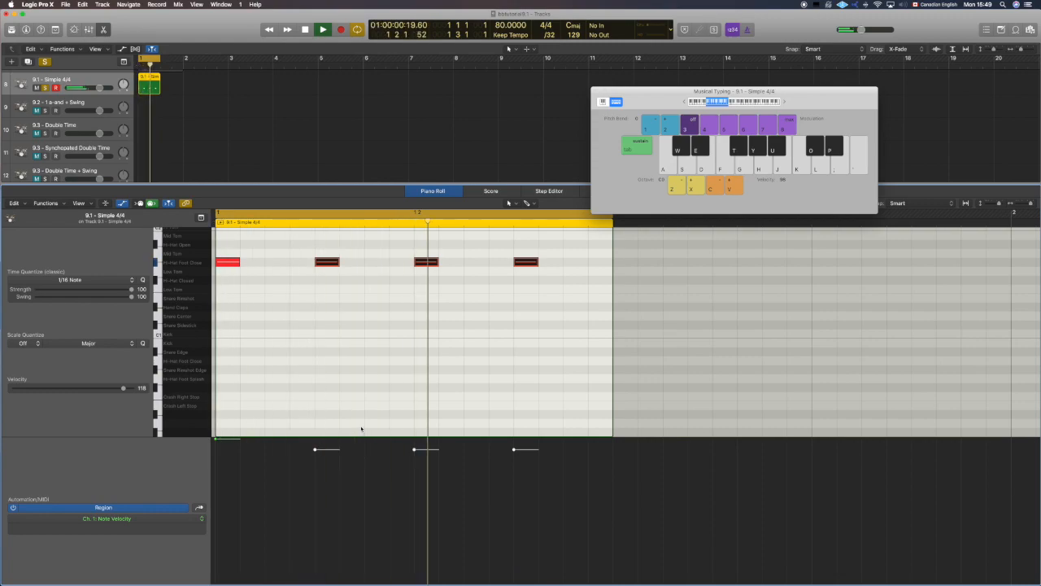
{"action": "key", "text": "space"}
Step: Lower the velocity of only the second and fourth hi-hat notes to 66 and play back the loop
{"action": "left_click", "coordinate": [327, 303]}
{"action": "left_click", "coordinate": [327, 261]}
{"action": "left_click", "coordinate": [526, 261], "text": "shift"}
{"action": "left_click_drag", "start_coordinate": [314, 449], "coordinate": [317, 462]}
{"action": "left_click_drag", "start_coordinate": [513, 449], "coordinate": [514, 521]}
{"action": "left_click_drag", "start_coordinate": [315, 511], "coordinate": [535, 509]}
{"action": "key", "text": "space"}
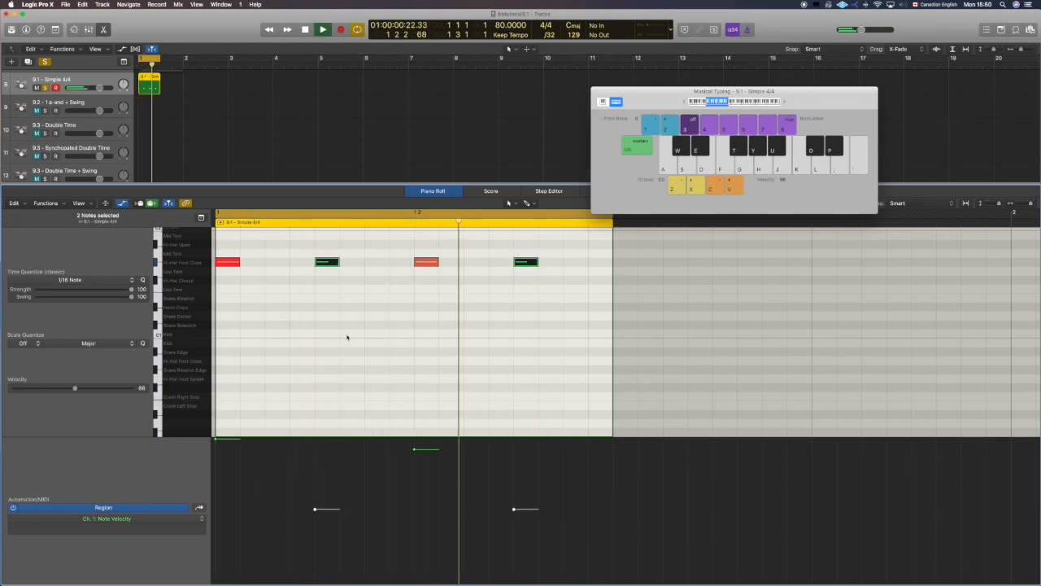
{"action": "key", "text": "space"}
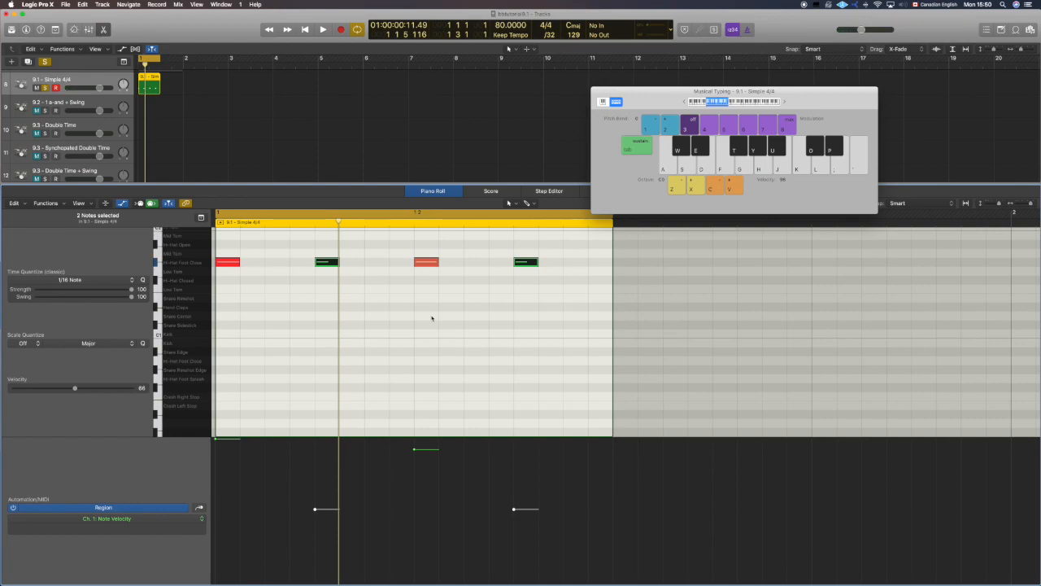
{"action": "key", "text": "space"}
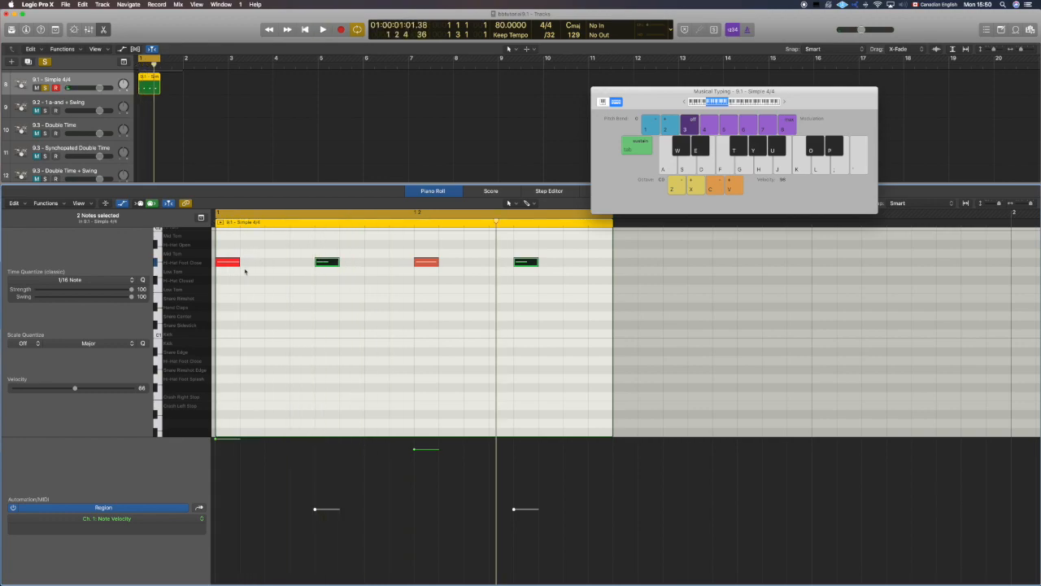
Step: Copy the first hi-hat note to the Kick row and the third to the Snare Rimshot row, then play back the loop
{"action": "left_click", "coordinate": [237, 279]}
{"action": "left_click_drag", "start_coordinate": [226, 264], "coordinate": [229, 339]}
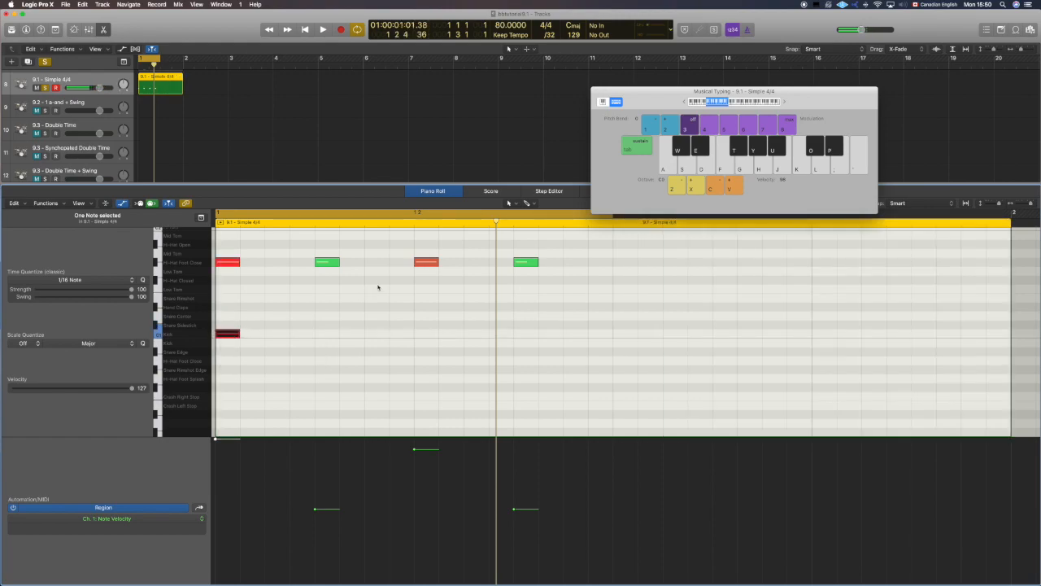
{"action": "left_click", "coordinate": [421, 265]}
{"action": "left_click_drag", "start_coordinate": [421, 264], "coordinate": [422, 301]}
{"action": "key", "text": "space"}
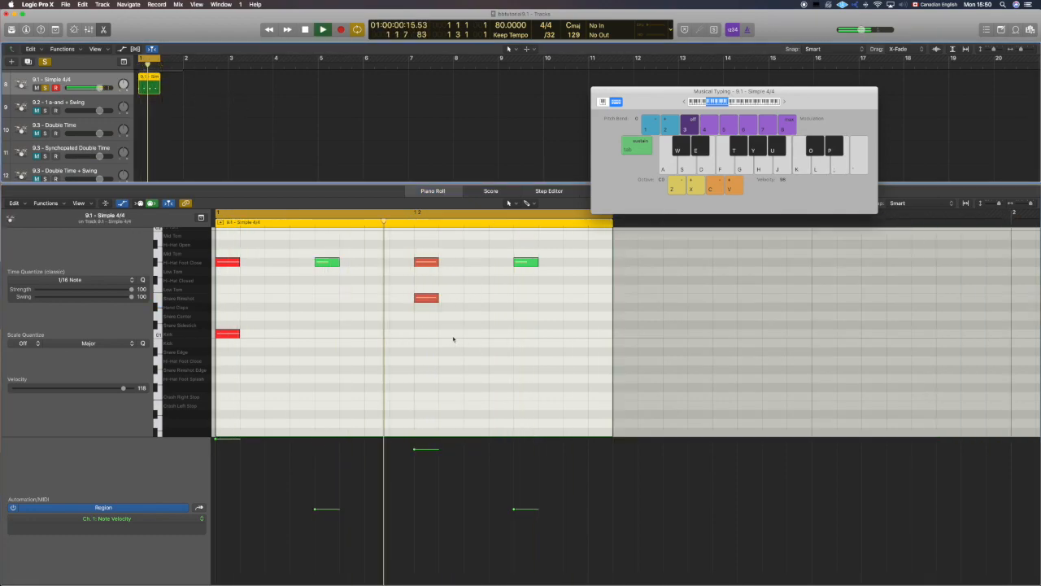
{"action": "key", "text": "space"}
Step: With the global tracks displayed, copy the 9.1 - Simple 4/4 region to bar 5 and play it back at 120 bpm
{"action": "scroll", "coordinate": [279, 130], "scroll_direction": "up", "scroll_amount": 1}
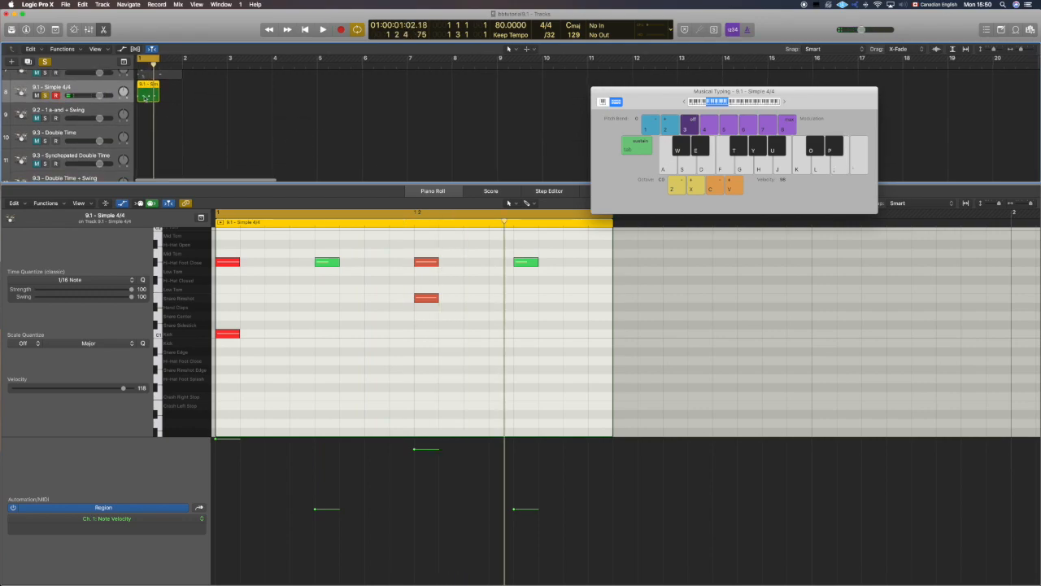
{"action": "left_click", "coordinate": [124, 64]}
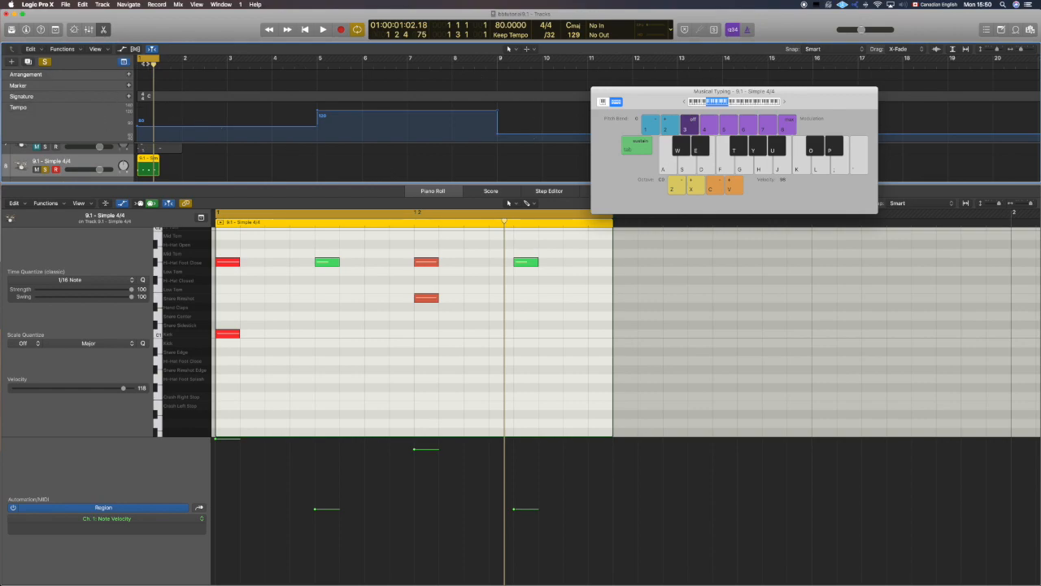
{"action": "left_click_drag", "start_coordinate": [148, 169], "coordinate": [329, 165]}
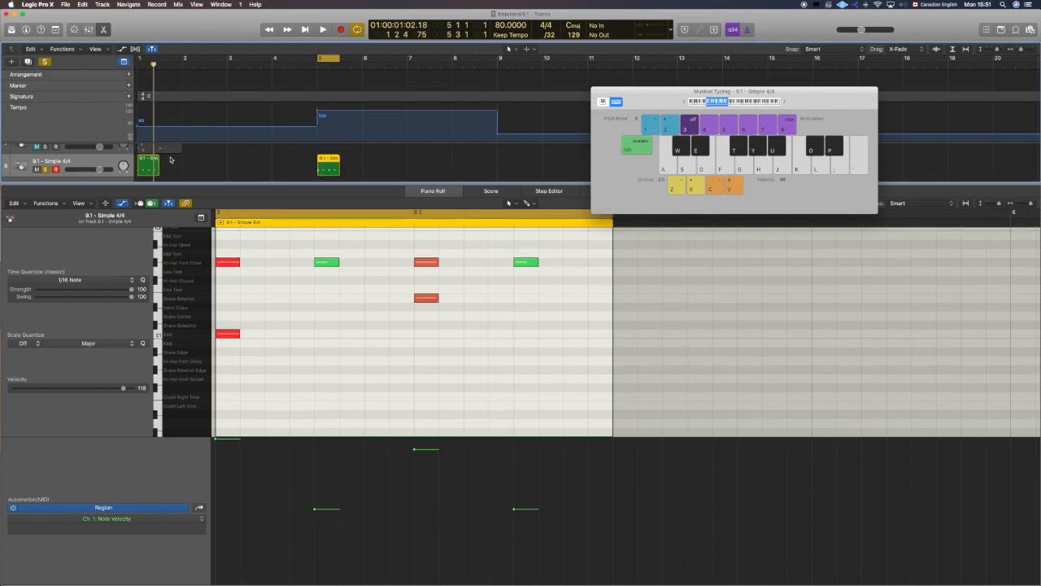
{"action": "key", "text": "space"}
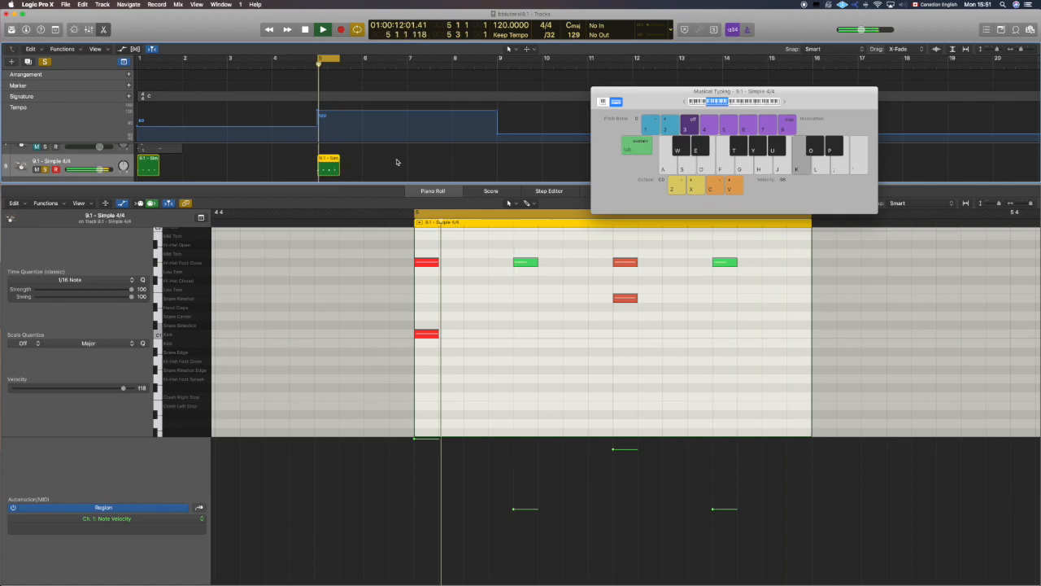
{"action": "key", "text": "space"}
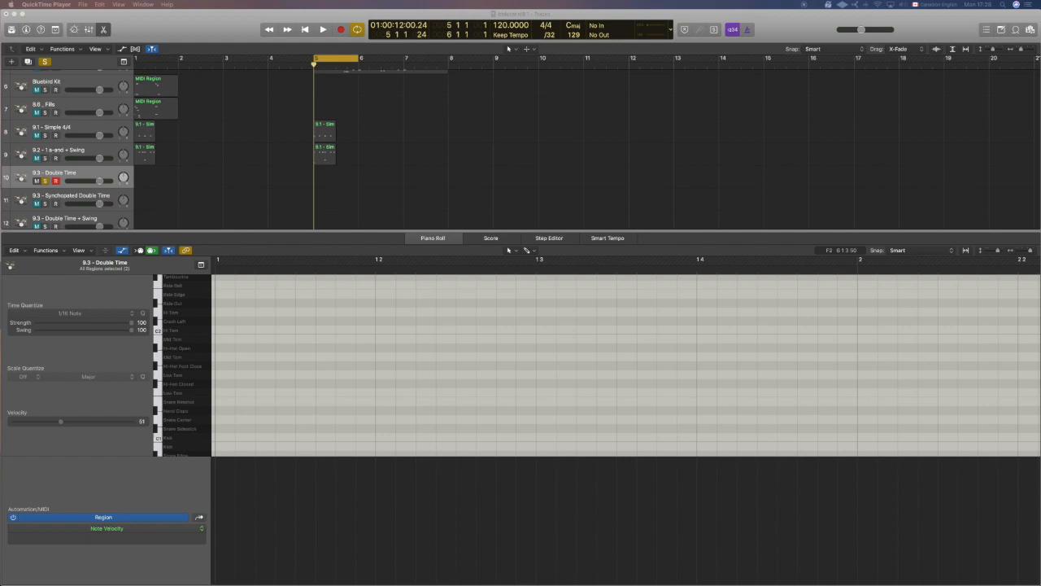
Step: Switch to Logic Pro and copy the bar 1 region of the 9.1 - Simple 4/4 track to bar 5 of the 9.3 - Double Time track
{"action": "left_click", "coordinate": [783, 35]}
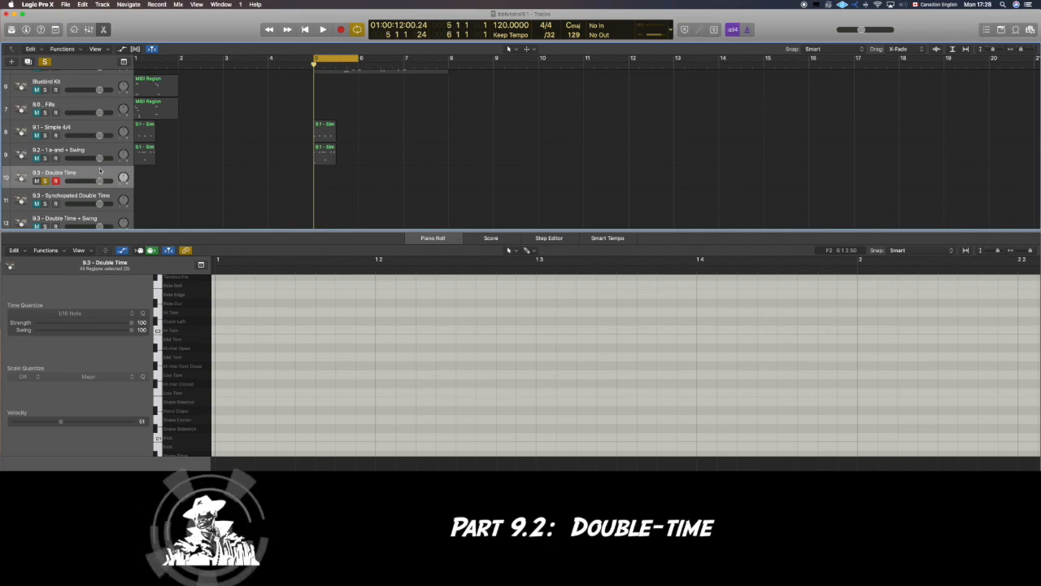
{"action": "left_click", "coordinate": [149, 133]}
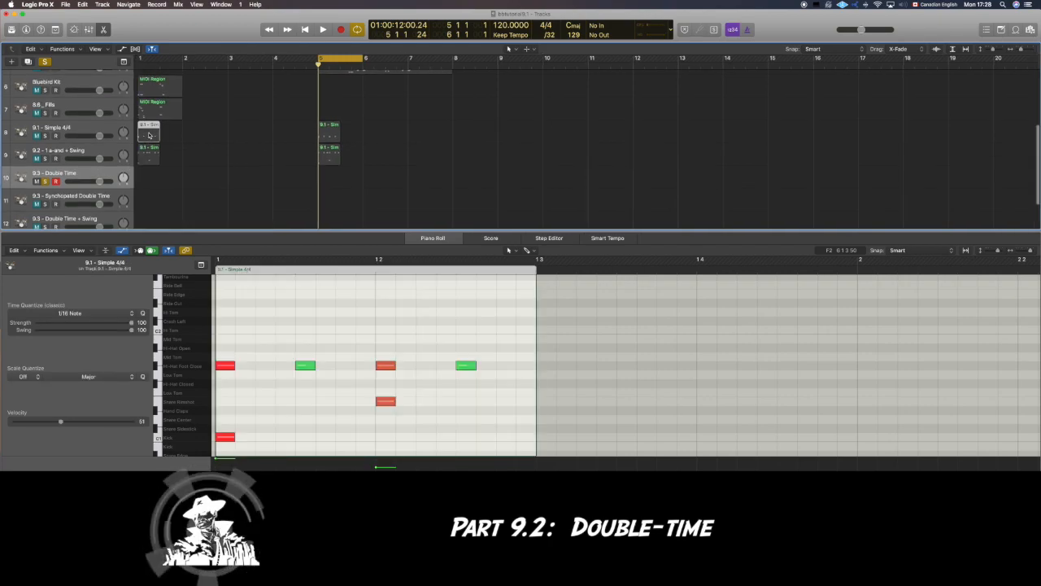
{"action": "left_click_drag", "start_coordinate": [149, 133], "coordinate": [329, 184]}
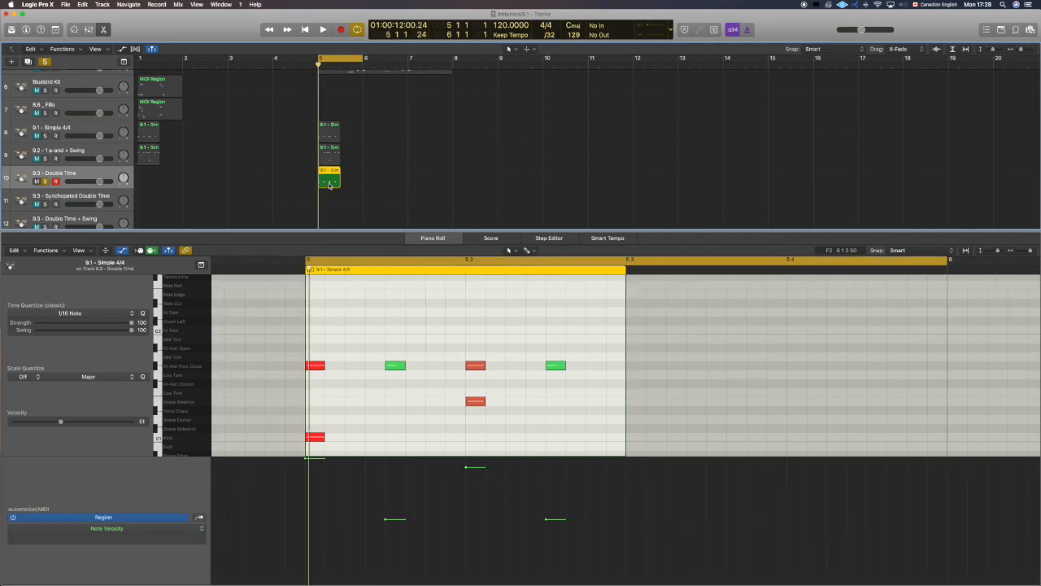
{"action": "scroll", "coordinate": [394, 118], "scroll_direction": "up", "scroll_amount": 1}
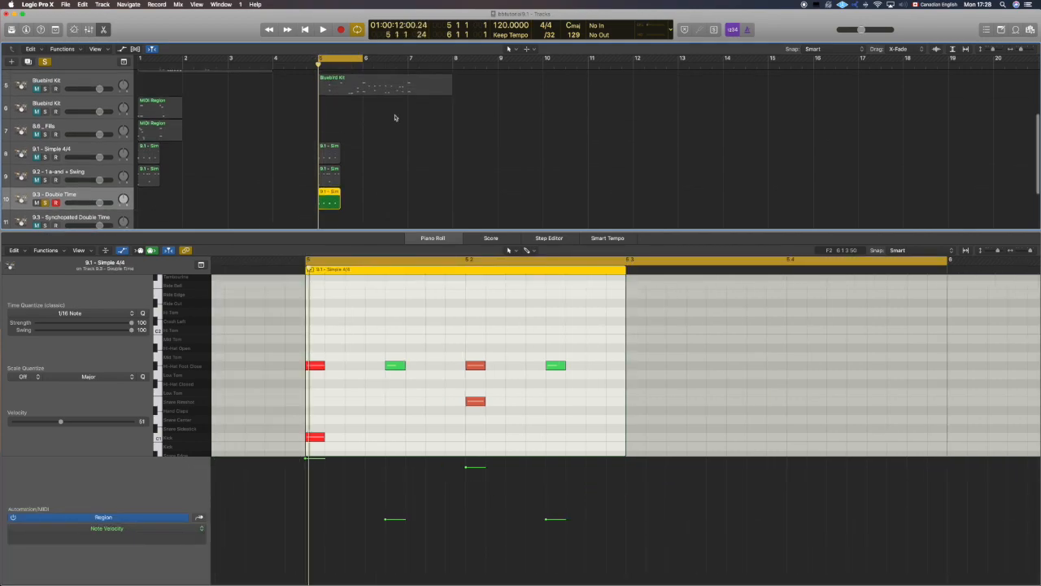
{"action": "scroll", "coordinate": [395, 117], "scroll_direction": "down", "scroll_amount": 2}
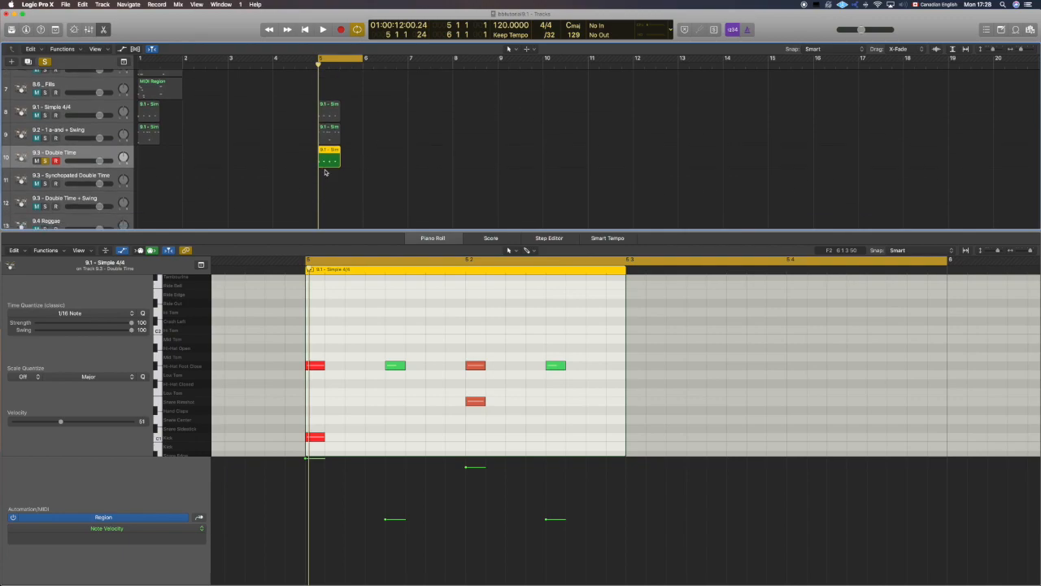
Step: Delete the kick and snare notes from the copied region and lengthen the region to the end of bar 5
{"action": "left_click_drag", "start_coordinate": [518, 431], "coordinate": [290, 439]}
{"action": "key", "text": "Delete"}
{"action": "key", "text": "Delete"}
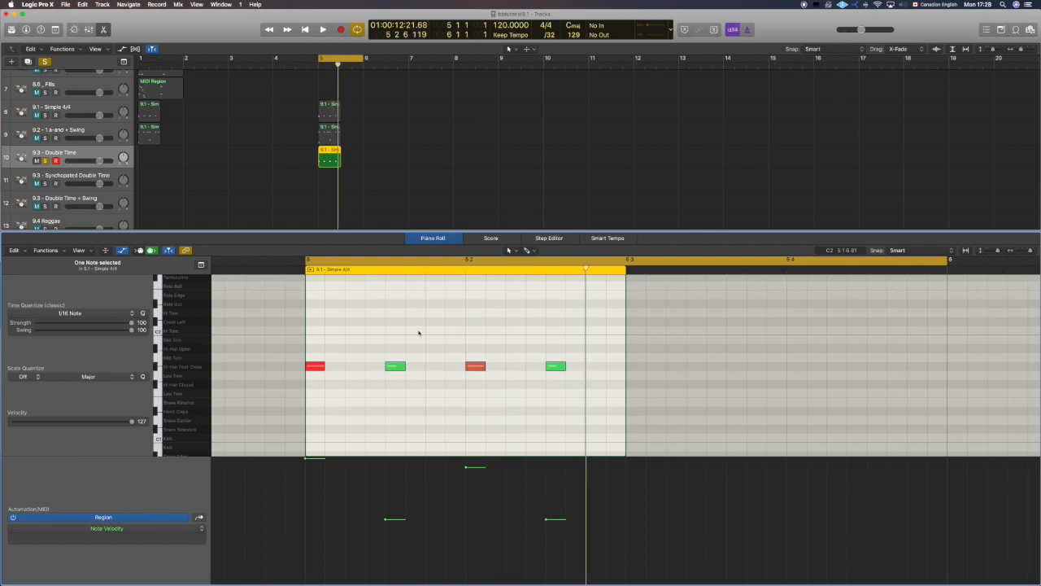
{"action": "left_click_drag", "start_coordinate": [340, 164], "coordinate": [361, 166]}
Step: Raise the velocity of the last three hi-hat notes to 127 and play back the loop
{"action": "left_click_drag", "start_coordinate": [581, 379], "coordinate": [341, 346]}
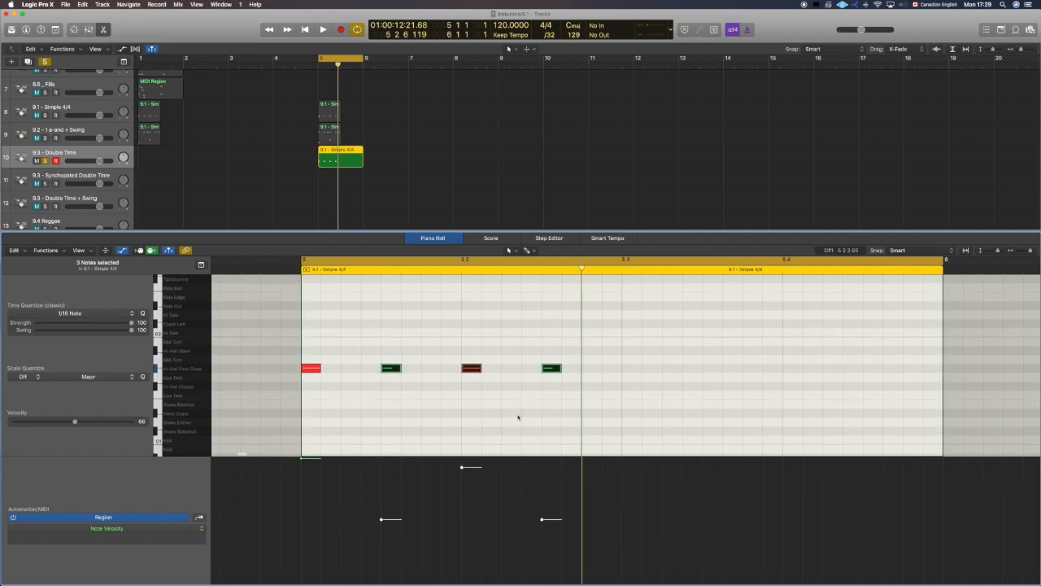
{"action": "left_click", "coordinate": [558, 461]}
{"action": "left_click_drag", "start_coordinate": [558, 461], "coordinate": [260, 458]}
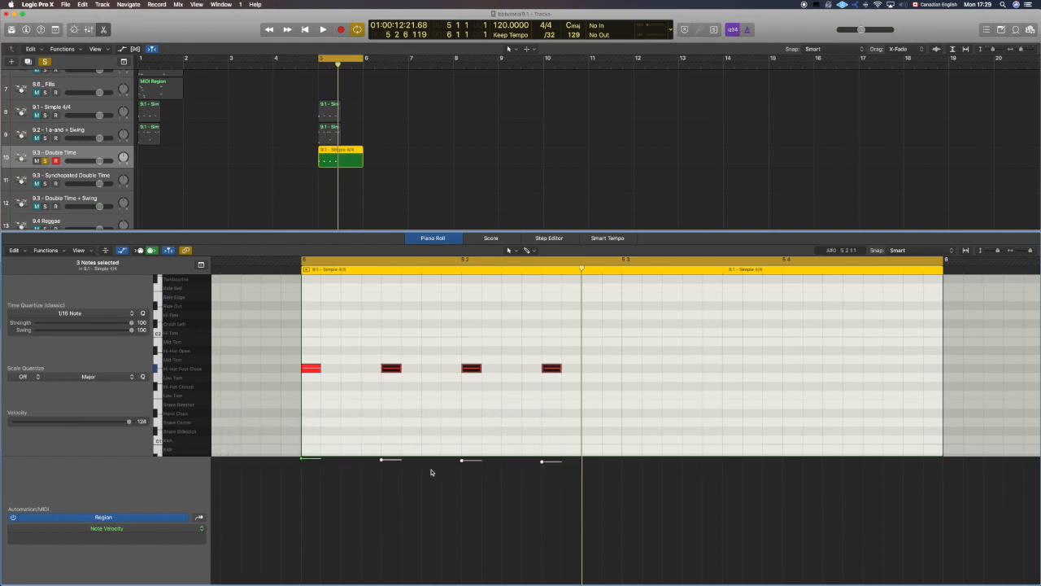
{"action": "left_click_drag", "start_coordinate": [382, 463], "coordinate": [382, 447]}
{"action": "left_click", "coordinate": [488, 388]}
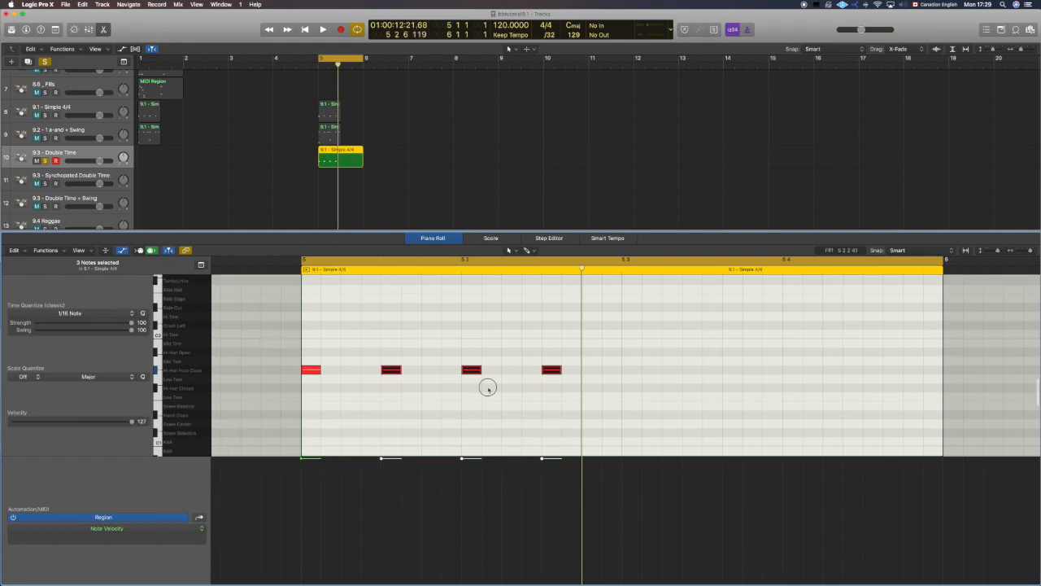
{"action": "key", "text": "space"}
{"action": "key", "text": "space"}
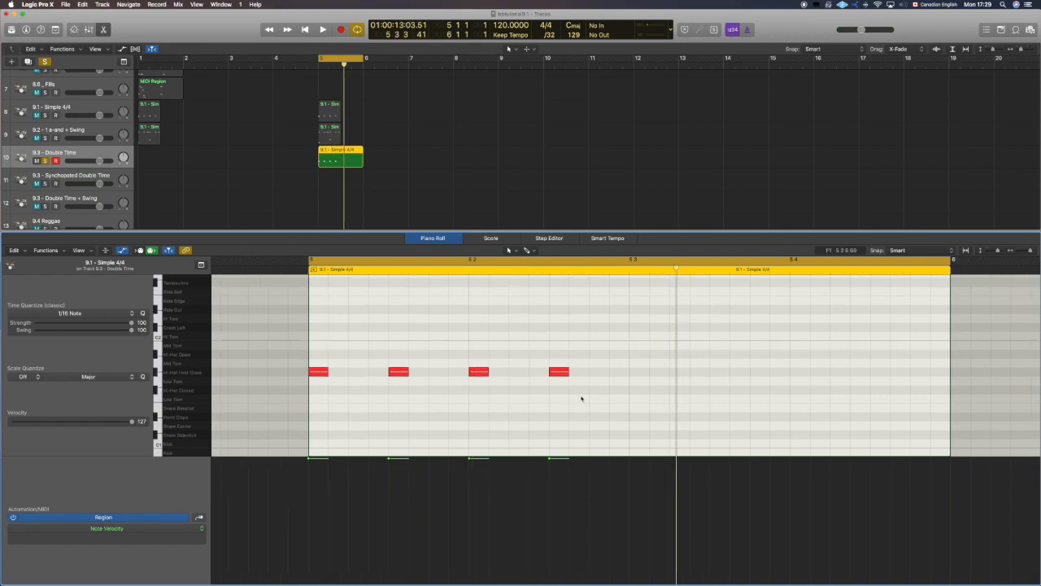
Step: Duplicate the hi-hat notes into the gaps between and after them to make eight notes filling the first half of bar 5
{"action": "scroll", "coordinate": [582, 398], "scroll_direction": "left", "scroll_amount": 1}
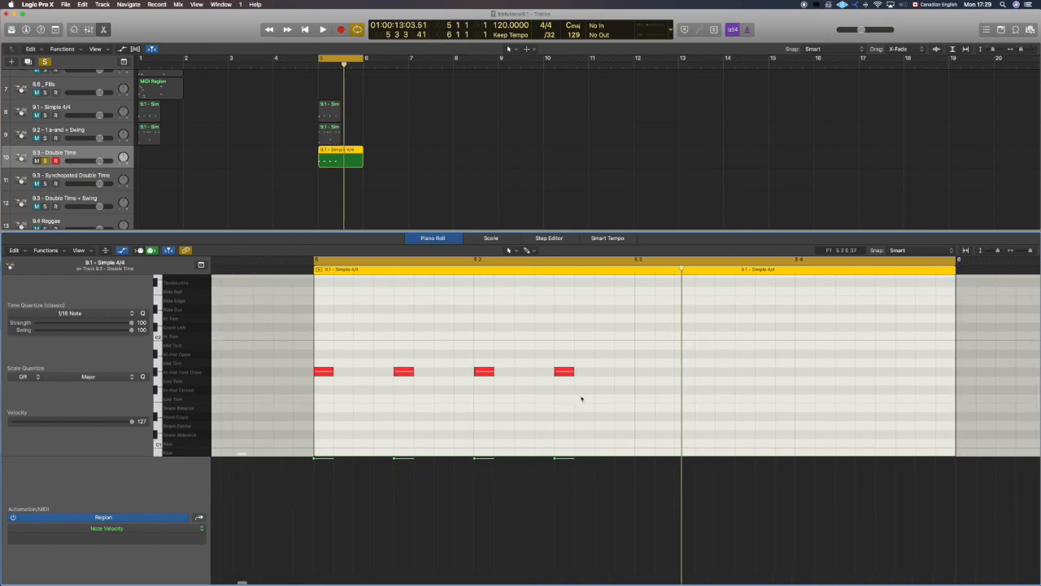
{"action": "left_click", "coordinate": [404, 372]}
{"action": "left_click_drag", "start_coordinate": [403, 372], "coordinate": [441, 374]}
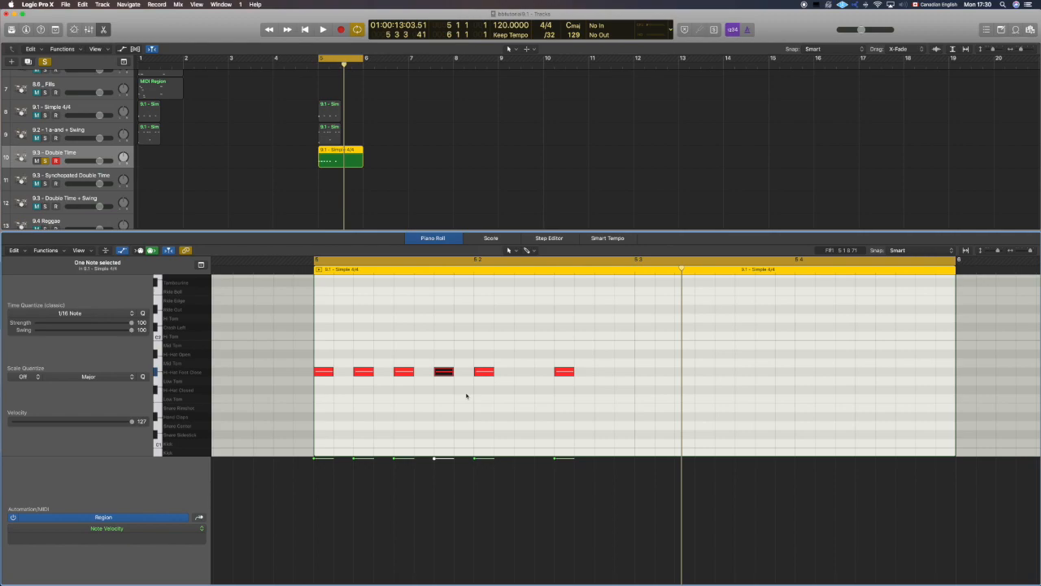
{"action": "mouse_move", "coordinate": [564, 373]}
{"action": "left_mouse_down"}
{"action": "mouse_move", "coordinate": [525, 373]}
{"action": "mouse_move", "coordinate": [614, 374]}
{"action": "mouse_move", "coordinate": [568, 376]}
{"action": "mouse_move", "coordinate": [563, 362]}
{"action": "mouse_move", "coordinate": [563, 371]}
{"action": "left_mouse_up"}
Step: Copy all eight hi-hat notes, paste them at position 5 3 to fill the bar, and play back the loop
{"action": "left_click_drag", "start_coordinate": [624, 385], "coordinate": [311, 334]}
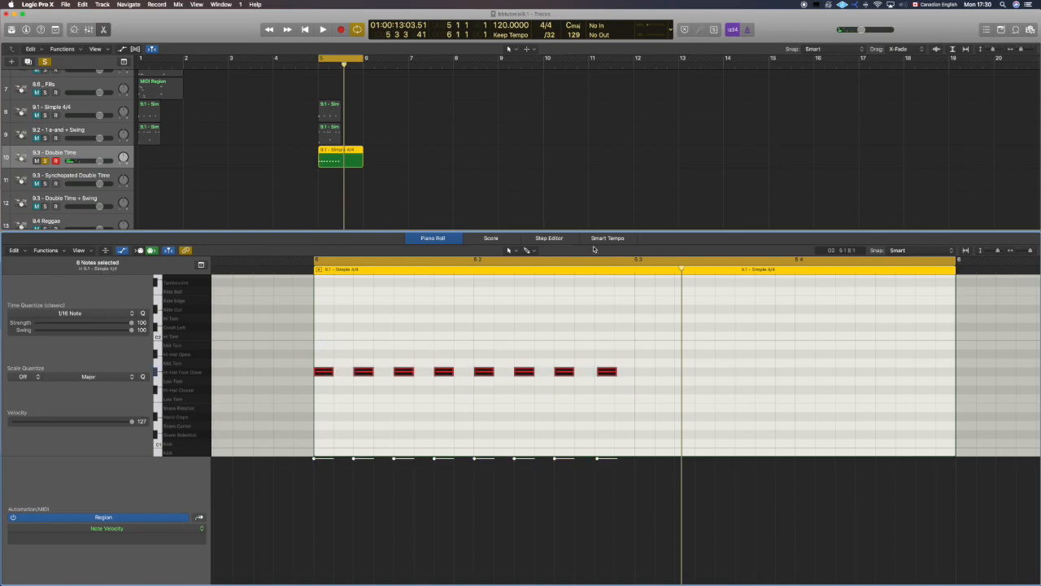
{"action": "left_click", "coordinate": [639, 270]}
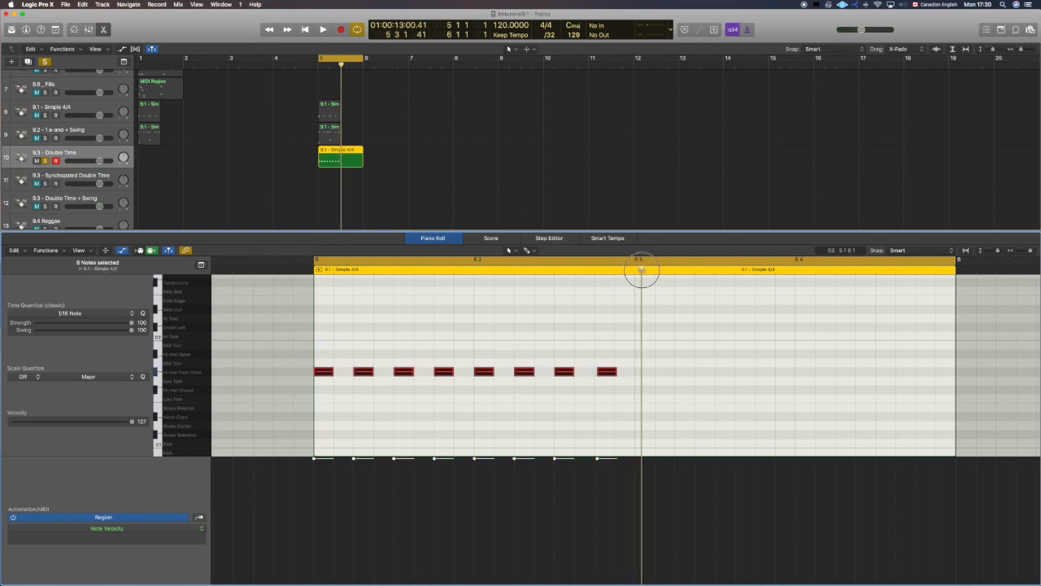
{"action": "key", "text": "super+v"}
{"action": "key", "text": "space"}
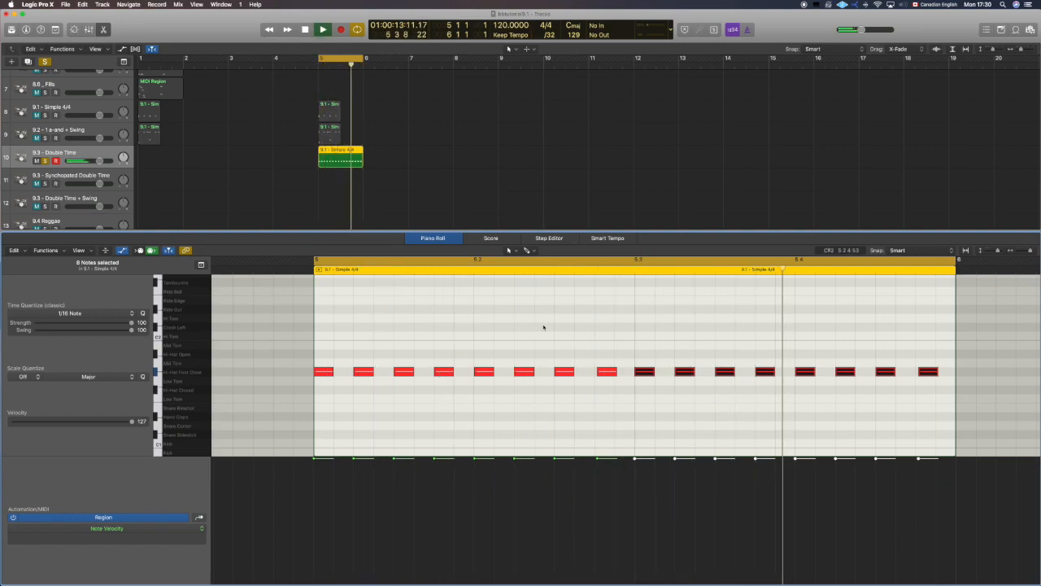
{"action": "key", "text": "space"}
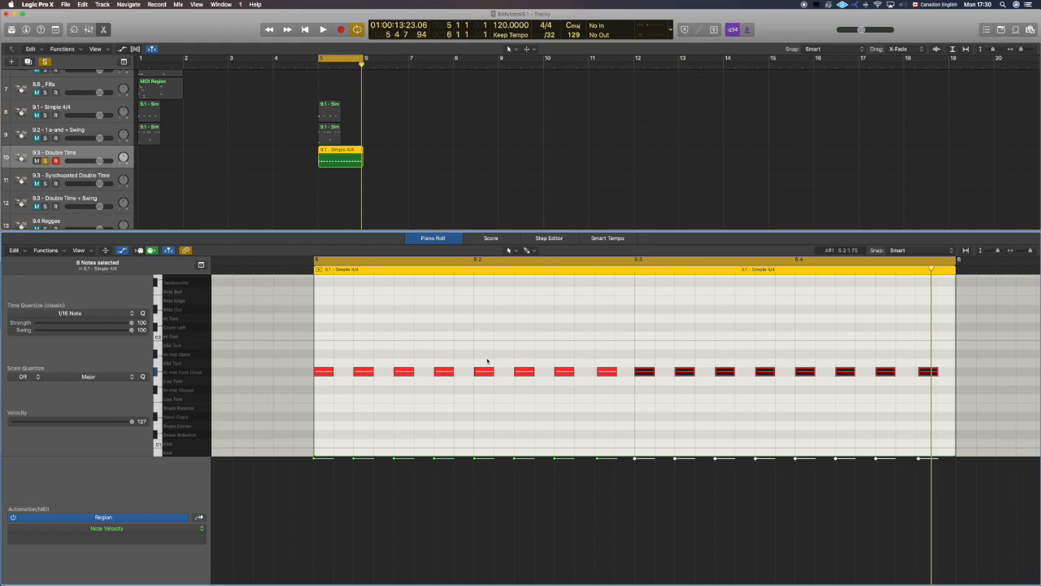
Step: Lower the velocity of the second, fourth, sixth and eighth hi-hat notes to 103
{"action": "left_click", "coordinate": [383, 397]}
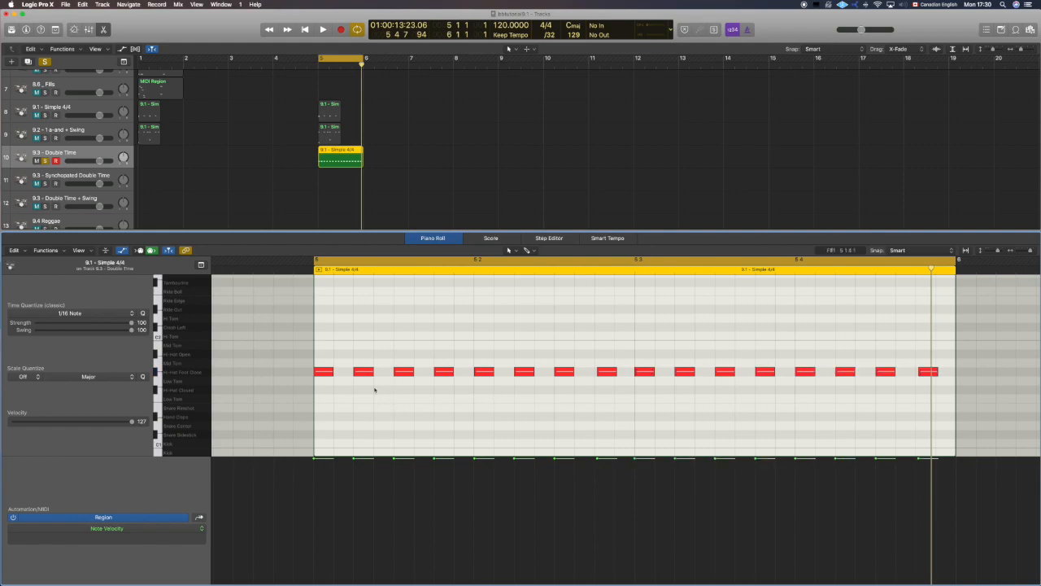
{"action": "scroll", "coordinate": [363, 374], "scroll_direction": "left", "scroll_amount": 1}
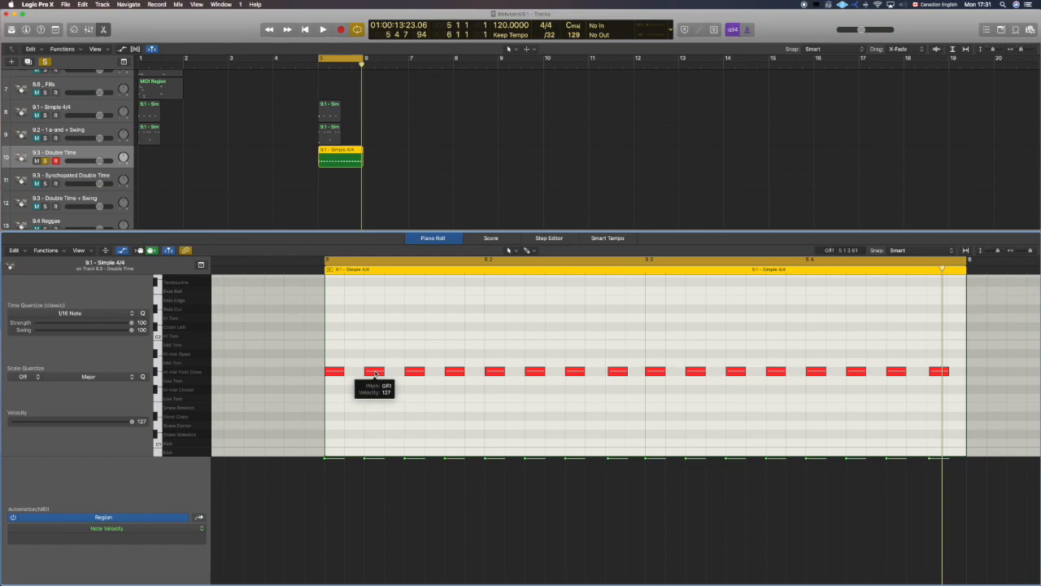
{"action": "left_click", "coordinate": [375, 371]}
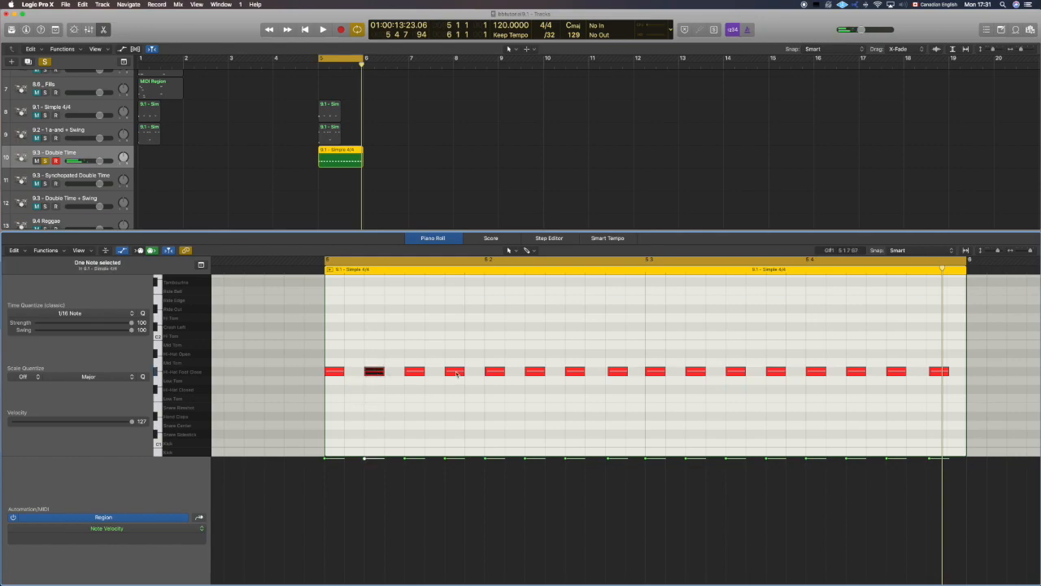
{"action": "left_click", "coordinate": [455, 371], "text": "shift"}
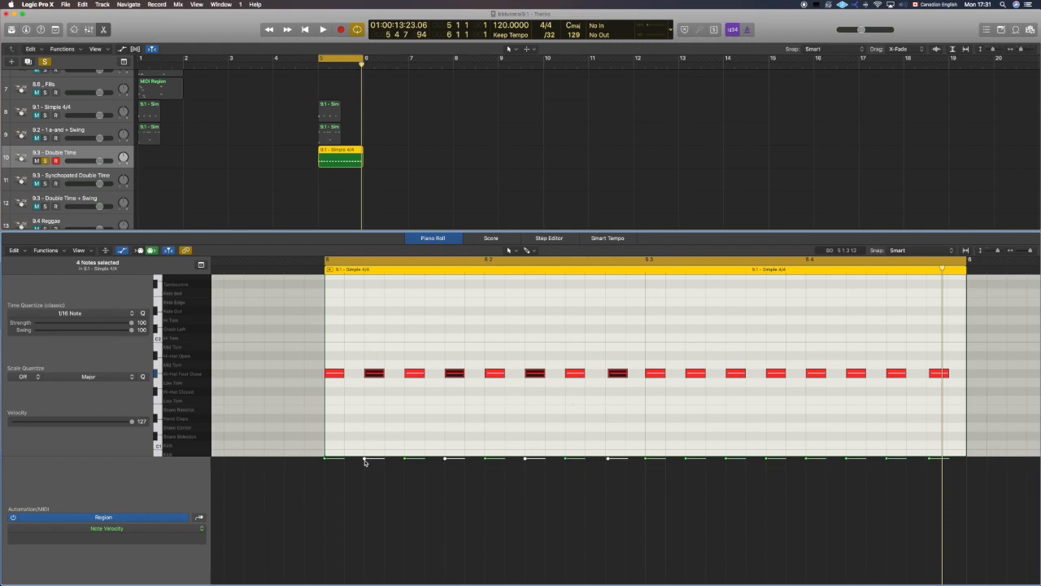
{"action": "mouse_move", "coordinate": [365, 460]}
{"action": "left_mouse_down"}
{"action": "mouse_move", "coordinate": [364, 447]}
{"action": "mouse_move", "coordinate": [364, 474]}
{"action": "left_mouse_up"}
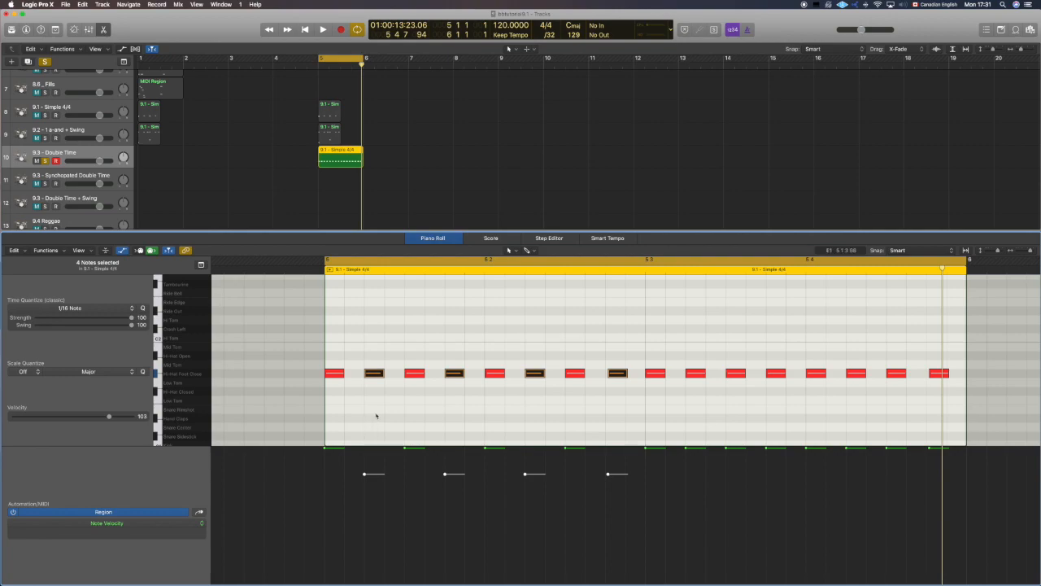
Step: Clear the note selection and play back the loop to listen to the alternating hi-hat velocities
{"action": "scroll", "coordinate": [376, 415], "scroll_direction": "right", "scroll_amount": 1}
{"action": "left_click", "coordinate": [376, 415]}
{"action": "key", "text": "space"}
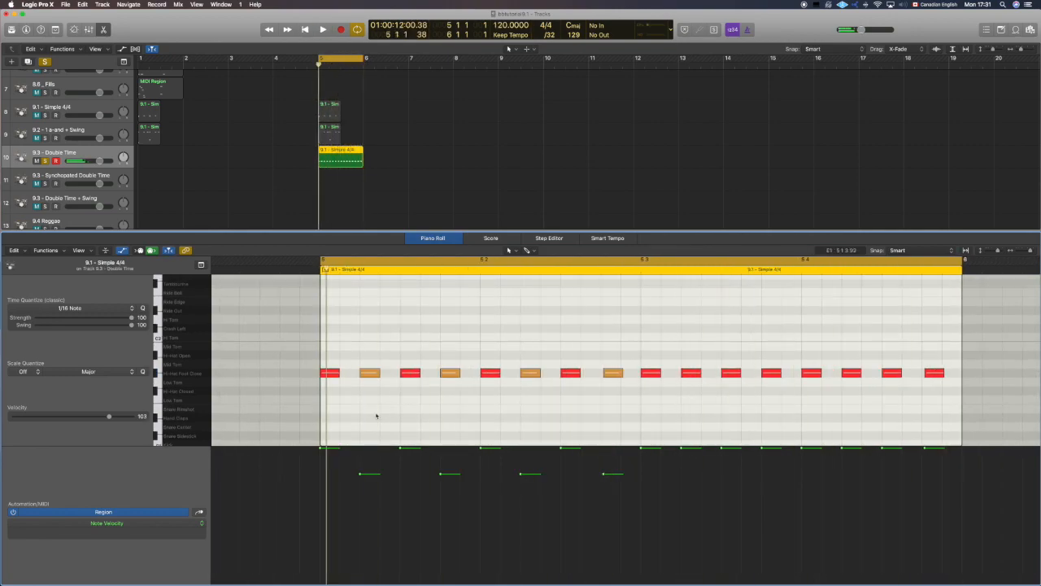
{"action": "key", "text": "space"}
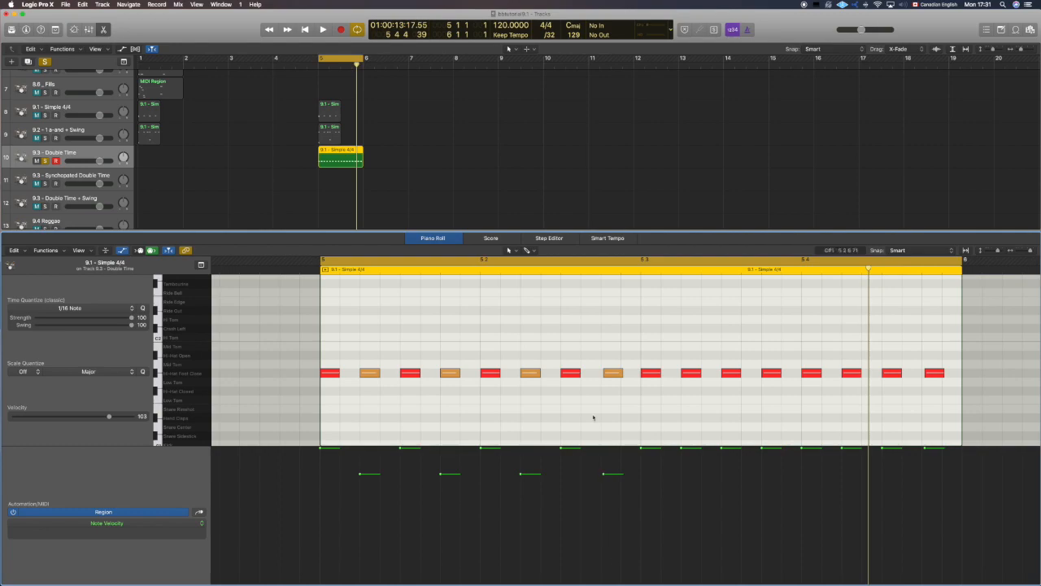
Step: Try the second, fourth, sixth and eighth hi-hat notes at velocity 21 with the loop playing, and undo the change
{"action": "left_click", "coordinate": [617, 375]}
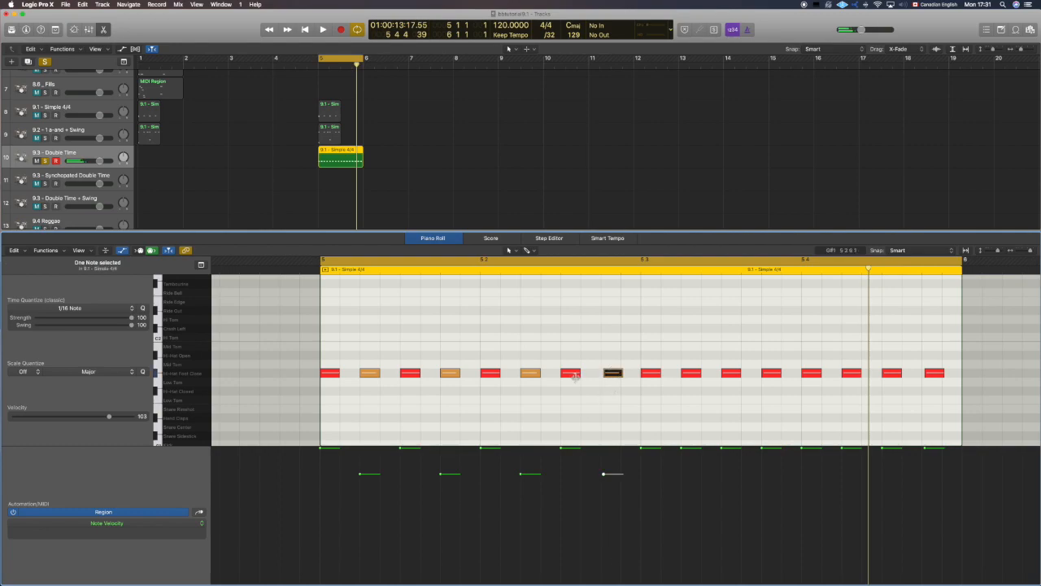
{"action": "left_click", "coordinate": [531, 373], "text": "shift"}
{"action": "left_click", "coordinate": [450, 372], "text": "shift"}
{"action": "left_click", "coordinate": [363, 372], "text": "shift"}
{"action": "left_click_drag", "start_coordinate": [620, 563], "coordinate": [373, 561]}
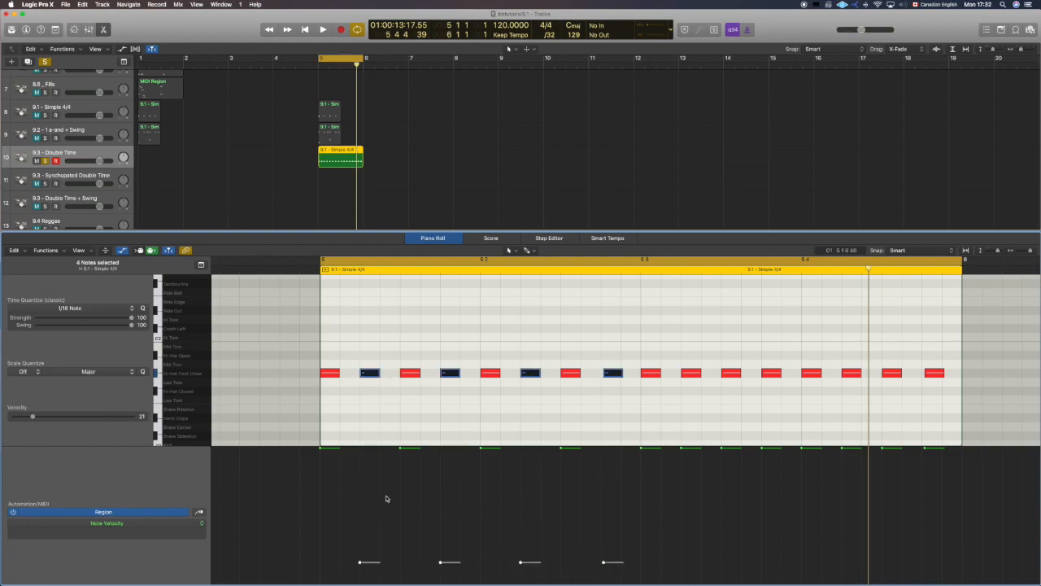
{"action": "left_click", "coordinate": [394, 396]}
{"action": "key", "text": "space"}
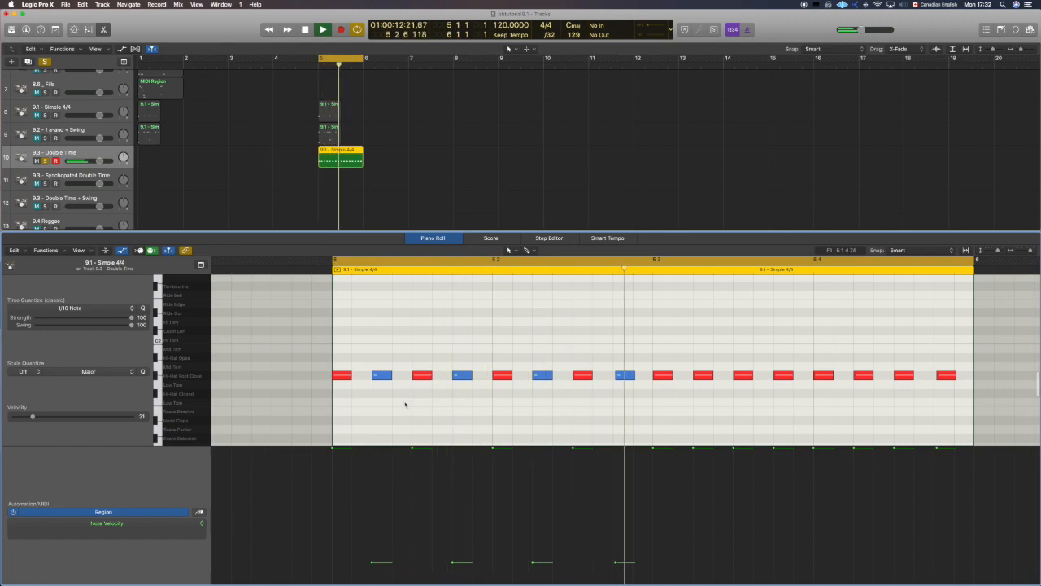
{"action": "key", "text": "super+z"}
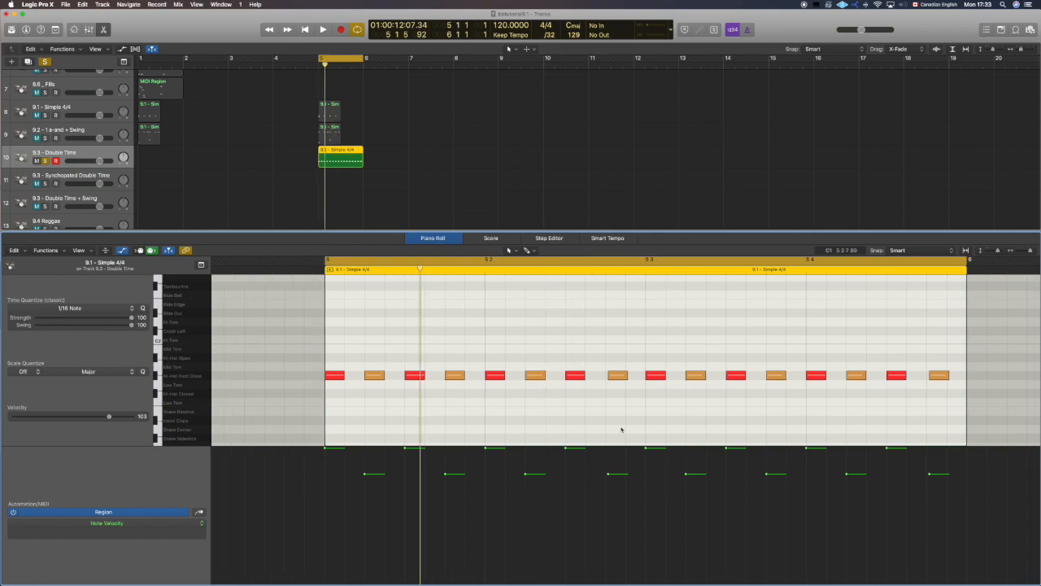
Step: Even out the velocity of every hi-hat note after the first at 127 and lower them all together to 89
{"action": "left_click_drag", "start_coordinate": [960, 391], "coordinate": [348, 345]}
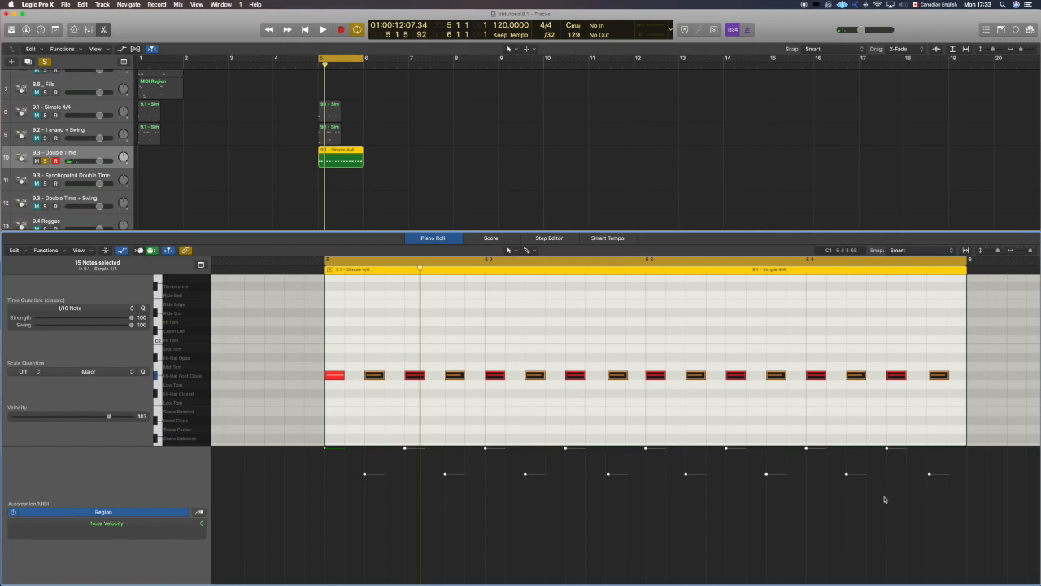
{"action": "left_click_drag", "start_coordinate": [846, 474], "coordinate": [845, 447]}
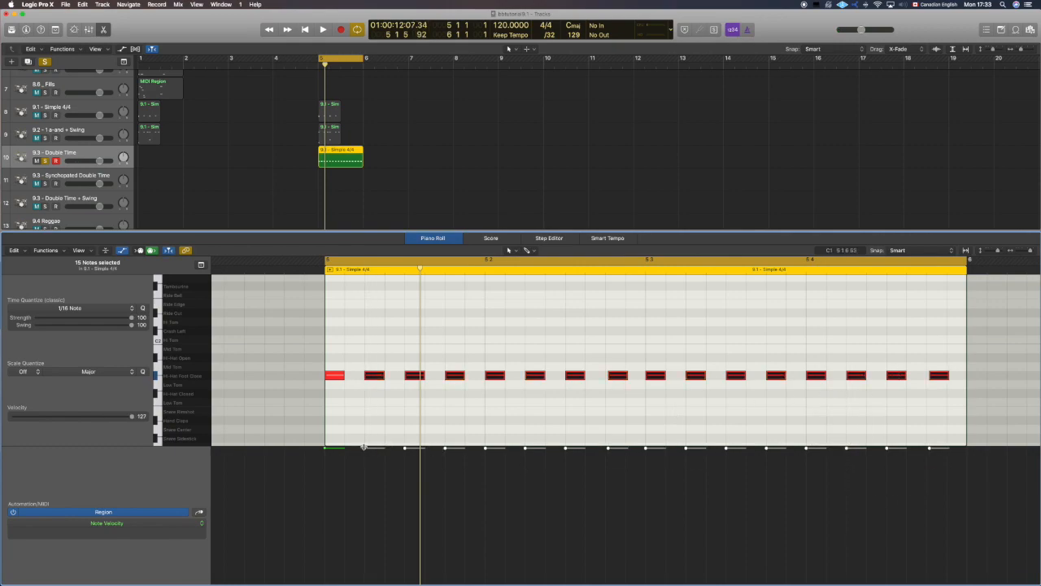
{"action": "left_click_drag", "start_coordinate": [364, 449], "coordinate": [366, 487]}
Step: Raise the velocity of the hi-hat note at position 5 3 to 127 and play back the loop
{"action": "left_click", "coordinate": [646, 489]}
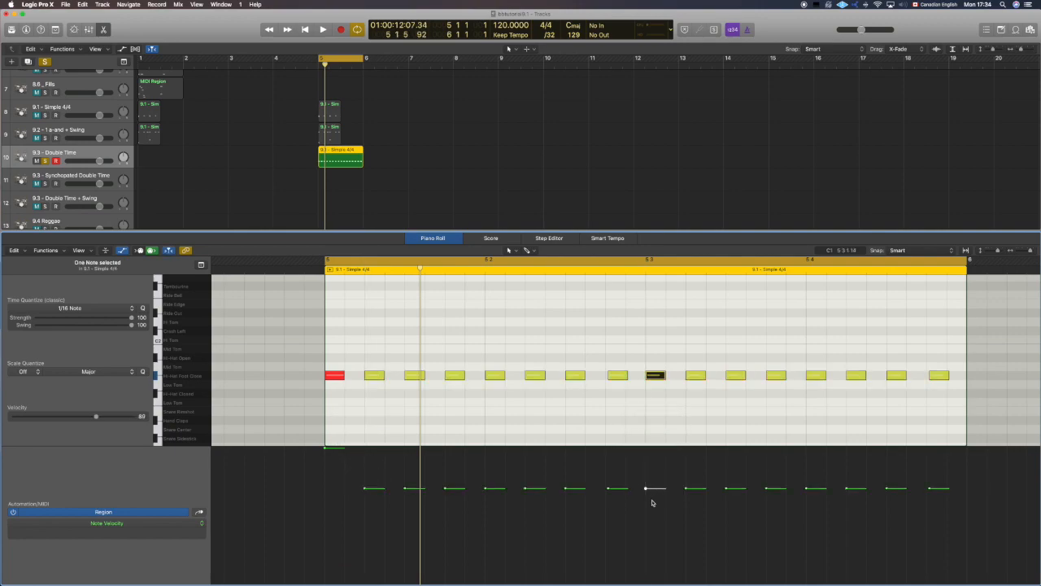
{"action": "left_click_drag", "start_coordinate": [646, 490], "coordinate": [665, 413]}
{"action": "left_click", "coordinate": [664, 413]}
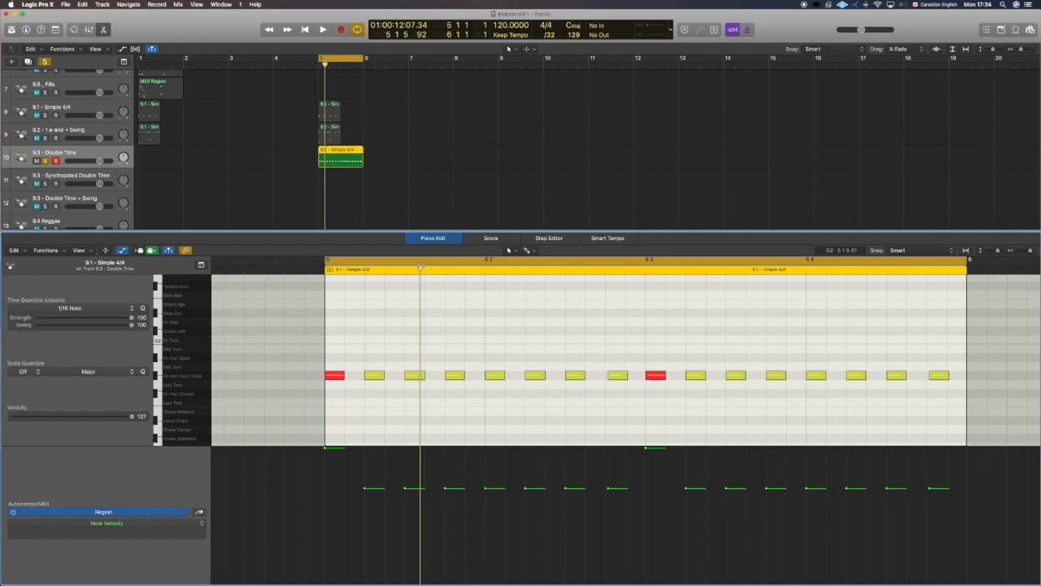
{"action": "key", "text": "space"}
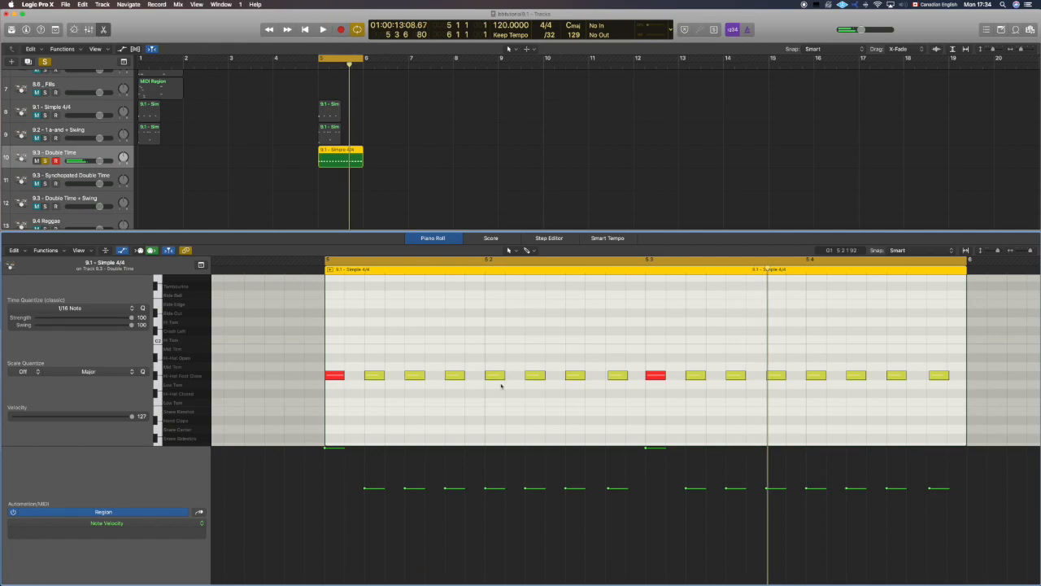
{"action": "key", "text": "space"}
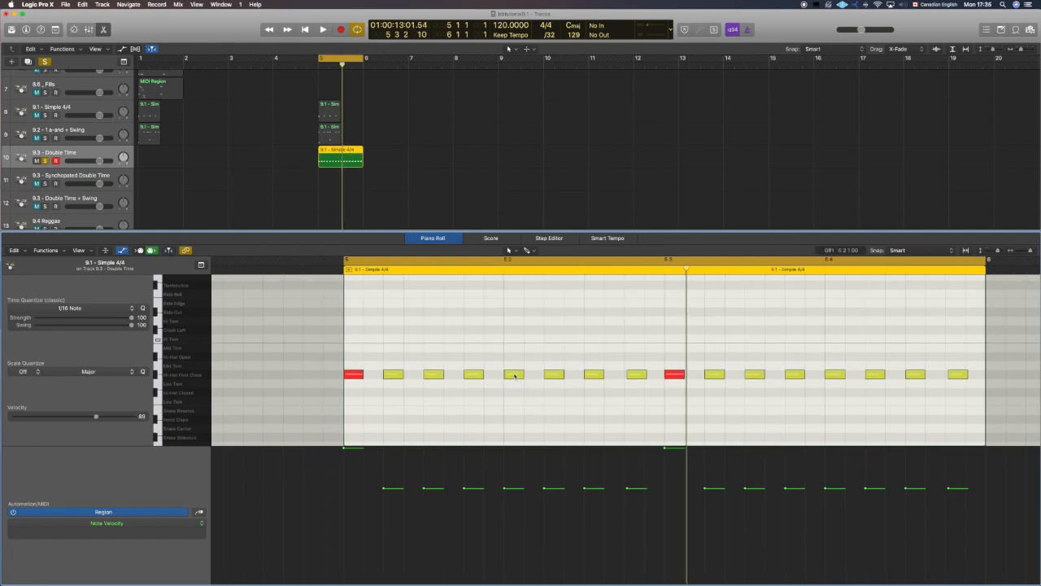
Step: Raise the velocity of the hi-hat notes at positions 5 2 and 5 4 to 127 and play back the loop
{"action": "left_click", "coordinate": [514, 375]}
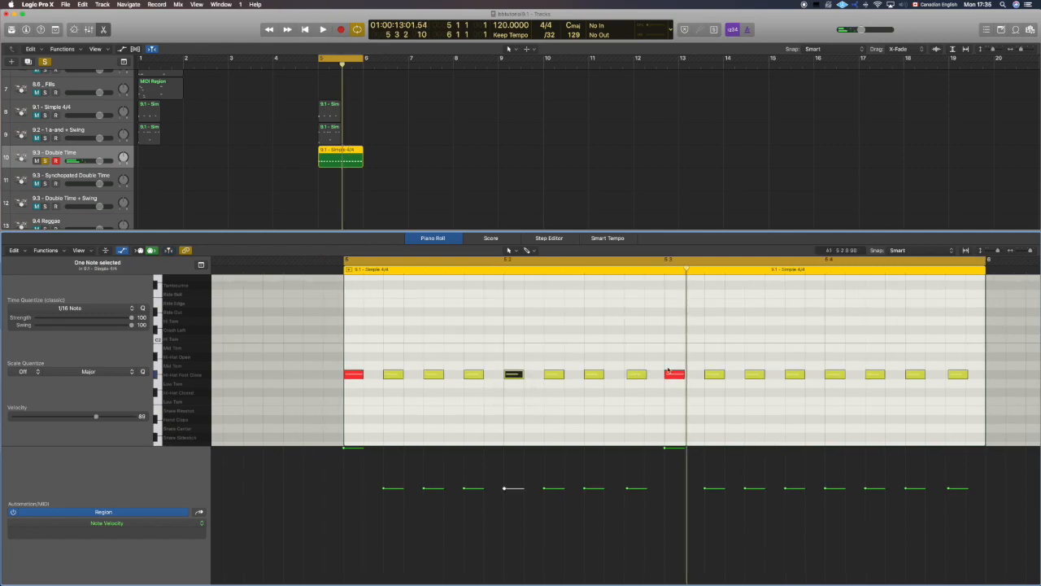
{"action": "left_click", "coordinate": [839, 374], "text": "shift"}
{"action": "left_click_drag", "start_coordinate": [827, 488], "coordinate": [822, 447]}
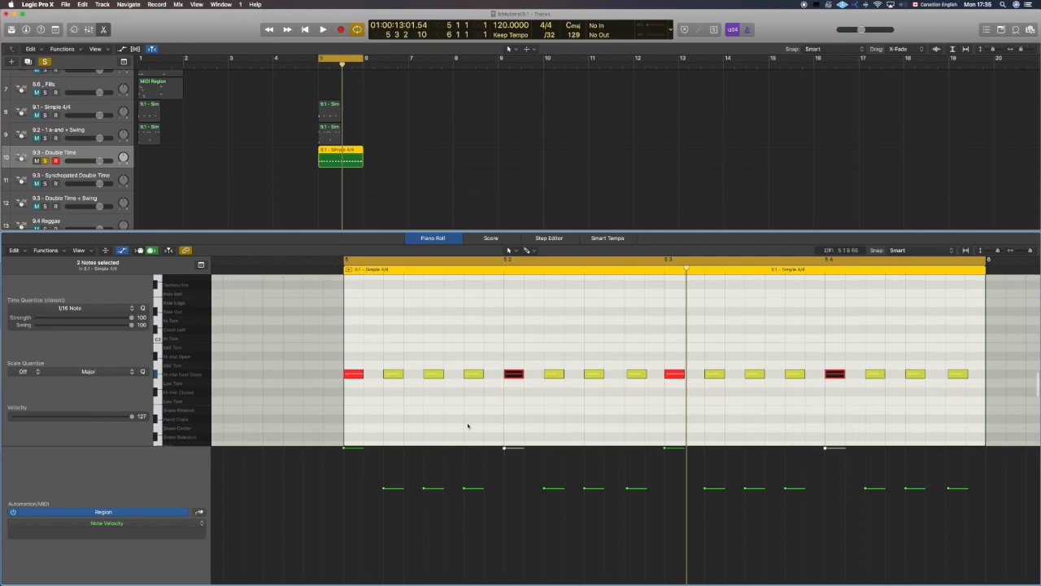
{"action": "left_click", "coordinate": [357, 415]}
{"action": "key", "text": "space"}
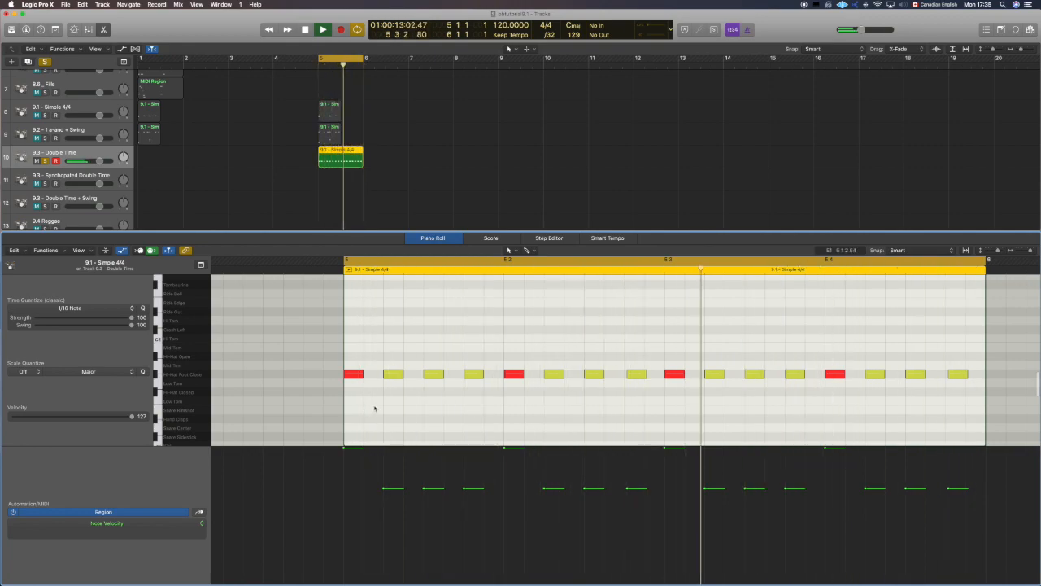
{"action": "key", "text": "space"}
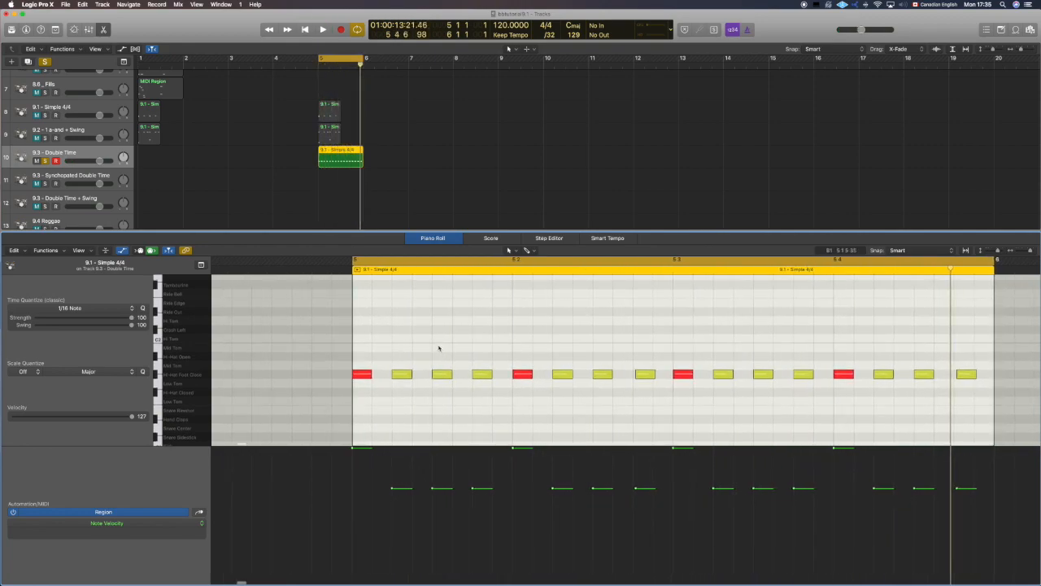
Step: Shape the second to fourth hi-hat notes into a descending velocity ramp ending at 30, and lower the sixth and eighth notes
{"action": "left_click", "coordinate": [402, 375]}
{"action": "left_click", "coordinate": [482, 375], "text": "shift"}
{"action": "left_click", "coordinate": [563, 375], "text": "shift"}
{"action": "left_click", "coordinate": [645, 375], "text": "shift"}
{"action": "left_click_drag", "start_coordinate": [395, 489], "coordinate": [404, 535]}
{"action": "left_click_drag", "start_coordinate": [472, 488], "coordinate": [472, 529]}
{"action": "left_click", "coordinate": [395, 500]}
{"action": "left_click_drag", "start_coordinate": [392, 561], "coordinate": [388, 534]}
{"action": "key", "text": "space"}
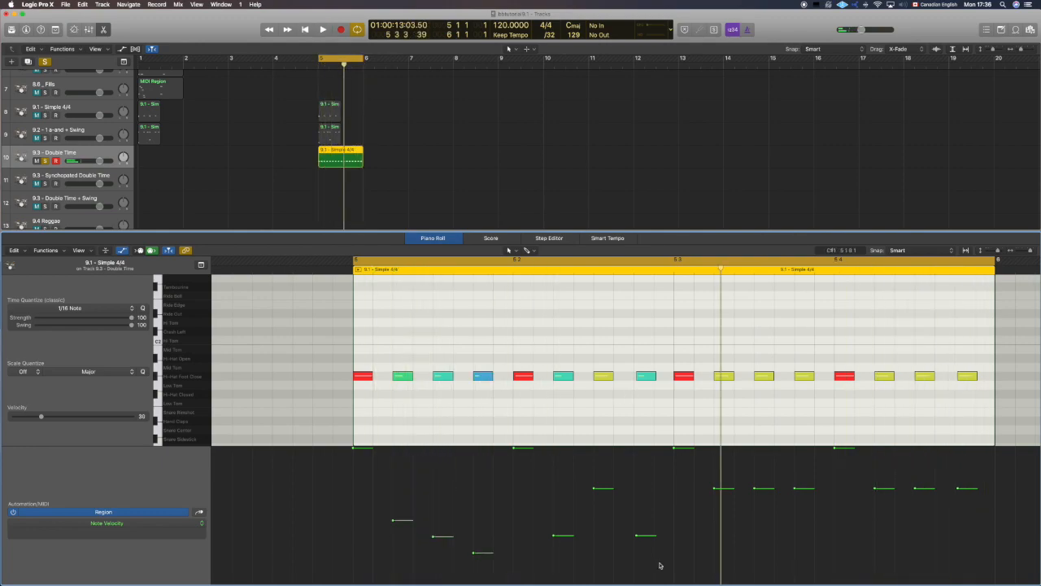
Step: Draw descending velocity ramps across the three hi-hat notes following 5 2, 5 3 and 5 4, and play back the loop
{"action": "left_click_drag", "start_coordinate": [652, 563], "coordinate": [571, 525]}
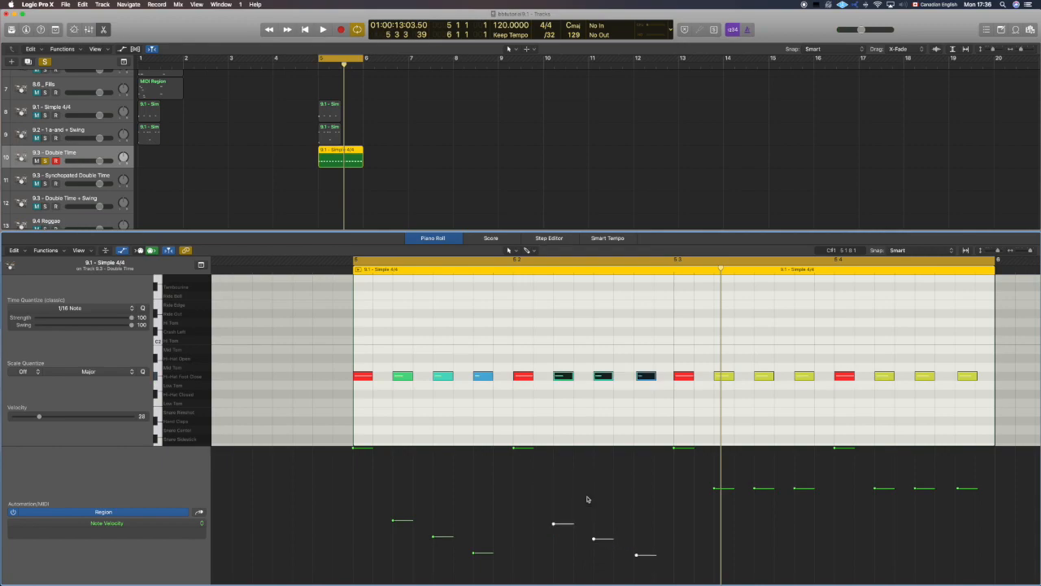
{"action": "left_click_drag", "start_coordinate": [813, 562], "coordinate": [716, 533]}
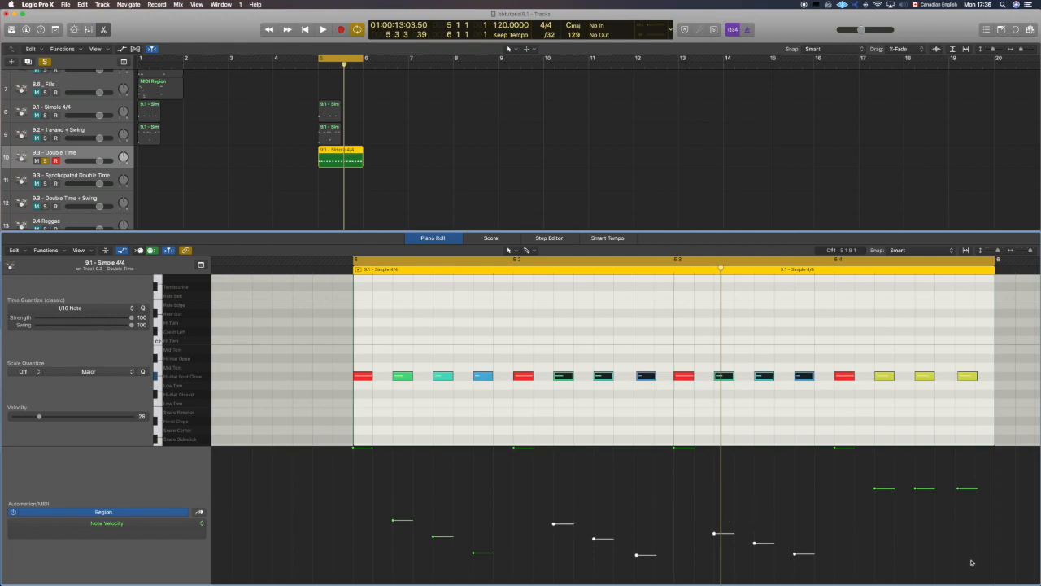
{"action": "left_click_drag", "start_coordinate": [970, 561], "coordinate": [874, 542]}
{"action": "key", "text": "space"}
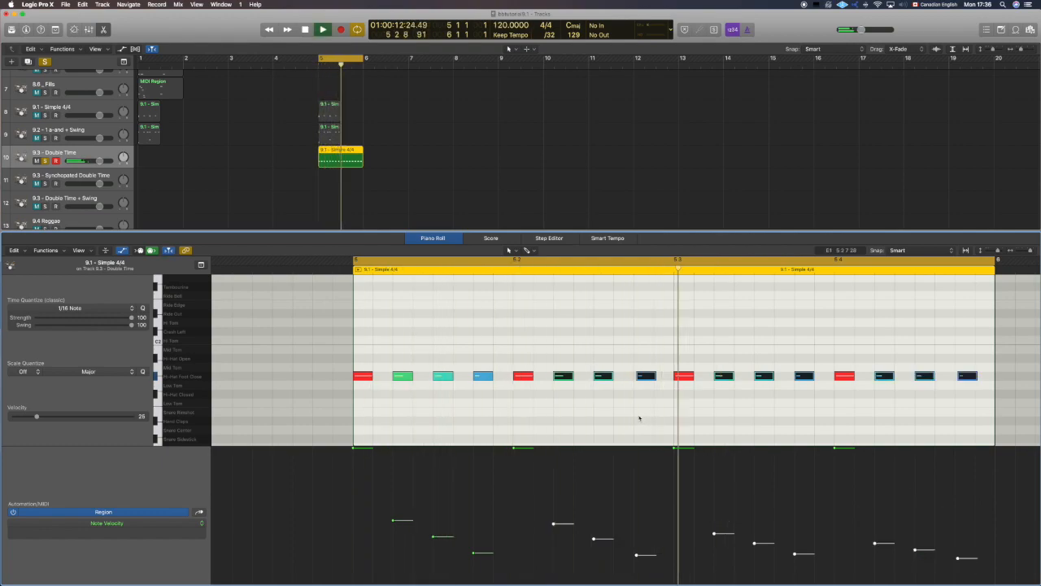
{"action": "key", "text": "space"}
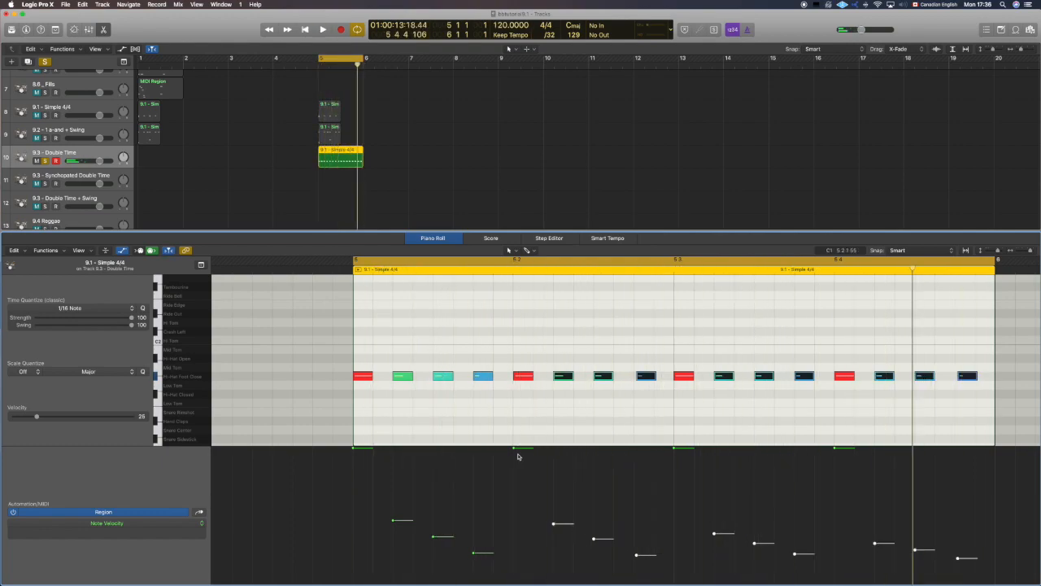
Step: Lower the hi-hat notes at 5 2 and 5 4 to just above their ramps, set the 5 3 note to velocity 124, and play back
{"action": "left_click_drag", "start_coordinate": [516, 448], "coordinate": [555, 499]}
{"action": "left_click_drag", "start_coordinate": [675, 452], "coordinate": [674, 453]}
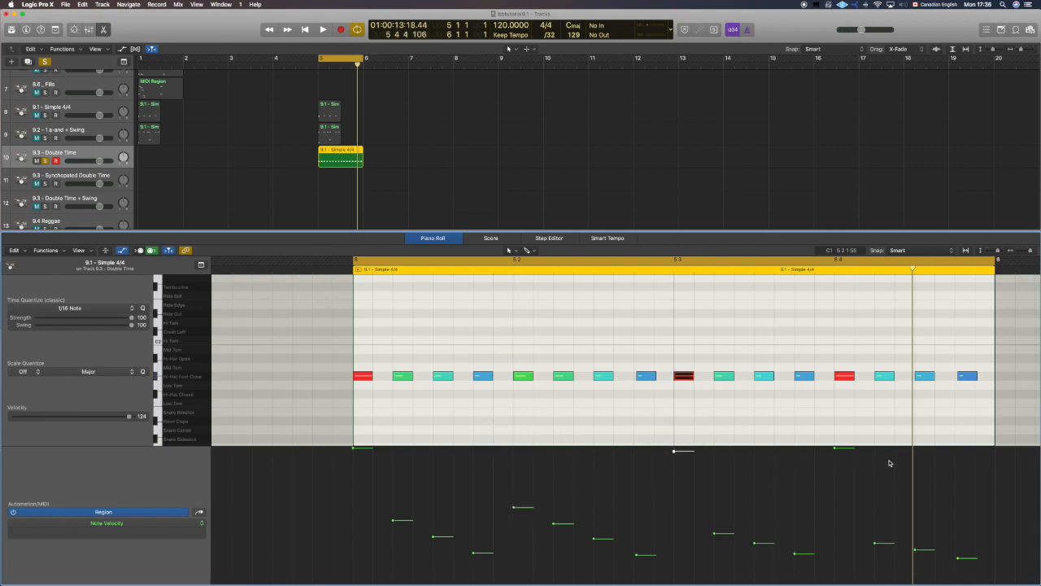
{"action": "left_click_drag", "start_coordinate": [836, 450], "coordinate": [842, 514]}
{"action": "key", "text": "space"}
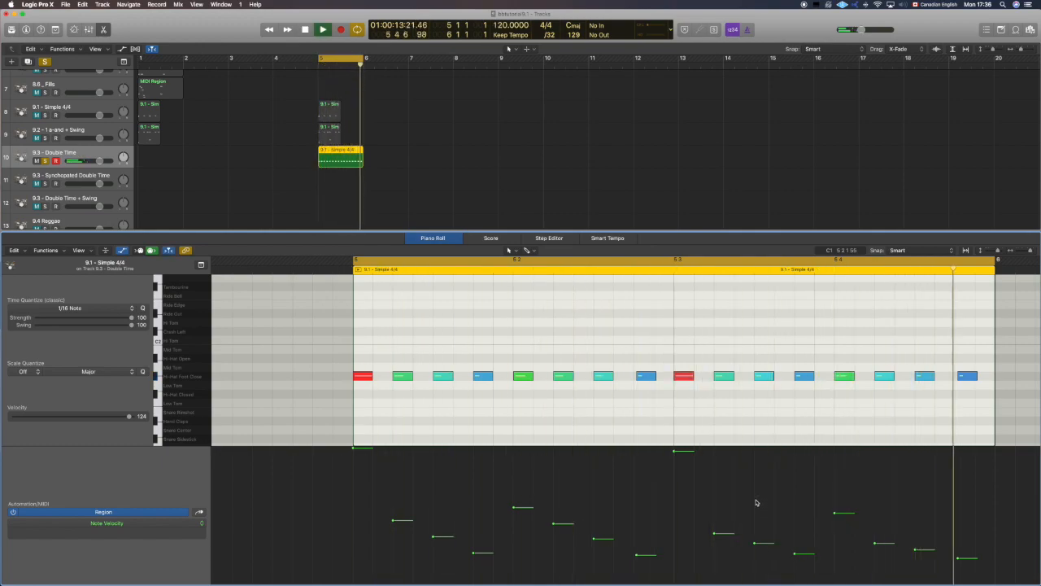
{"action": "key", "text": "space"}
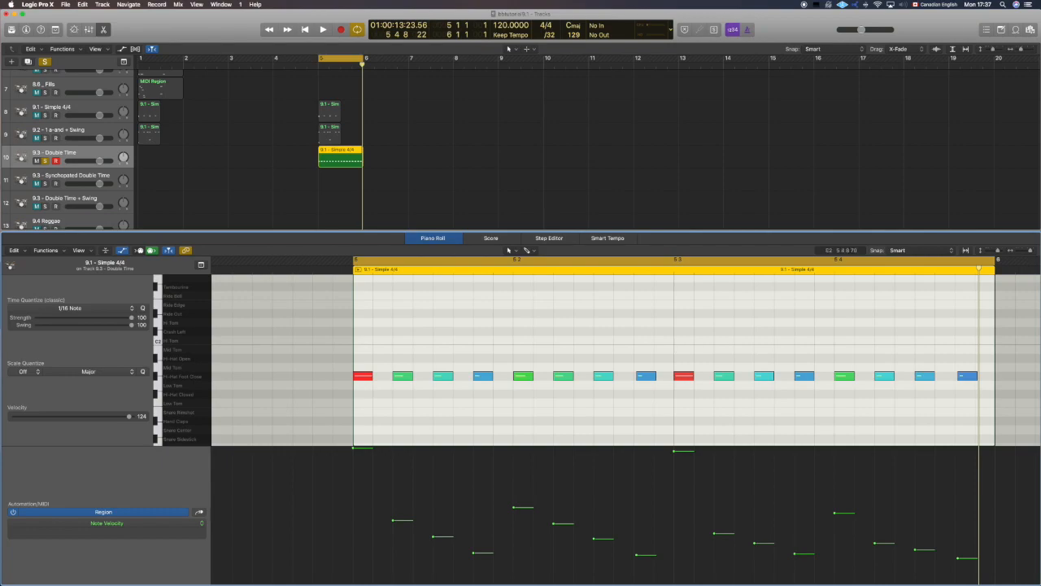
Step: Level the seven hi-hat notes following the first beat and the seven following 5 3 at a velocity of about 67
{"action": "scroll", "coordinate": [804, 377], "scroll_direction": "down", "scroll_amount": 3}
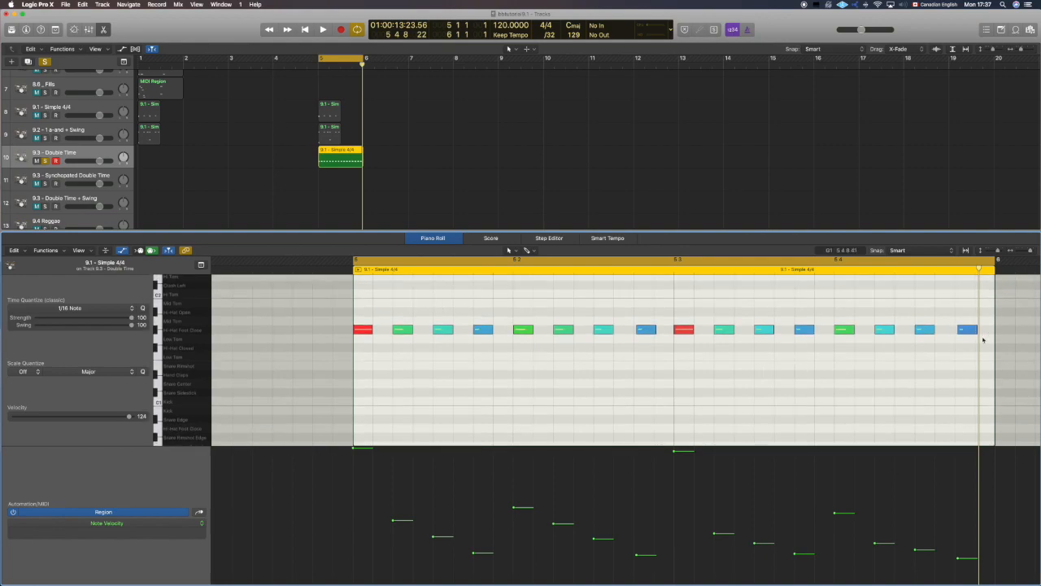
{"action": "left_click_drag", "start_coordinate": [982, 338], "coordinate": [711, 317]}
{"action": "left_click_drag", "start_coordinate": [716, 534], "coordinate": [722, 447]}
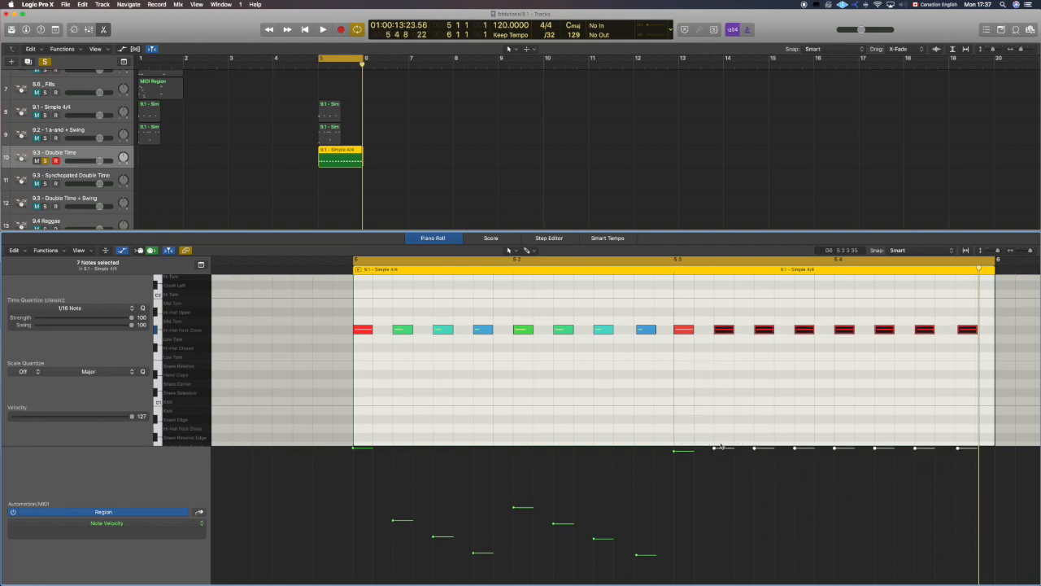
{"action": "left_click_drag", "start_coordinate": [966, 544], "coordinate": [728, 548]}
{"action": "left_click_drag", "start_coordinate": [976, 513], "coordinate": [693, 499]}
{"action": "left_click_drag", "start_coordinate": [651, 348], "coordinate": [400, 314]}
{"action": "left_click_drag", "start_coordinate": [659, 511], "coordinate": [392, 512]}
{"action": "left_click", "coordinate": [490, 378]}
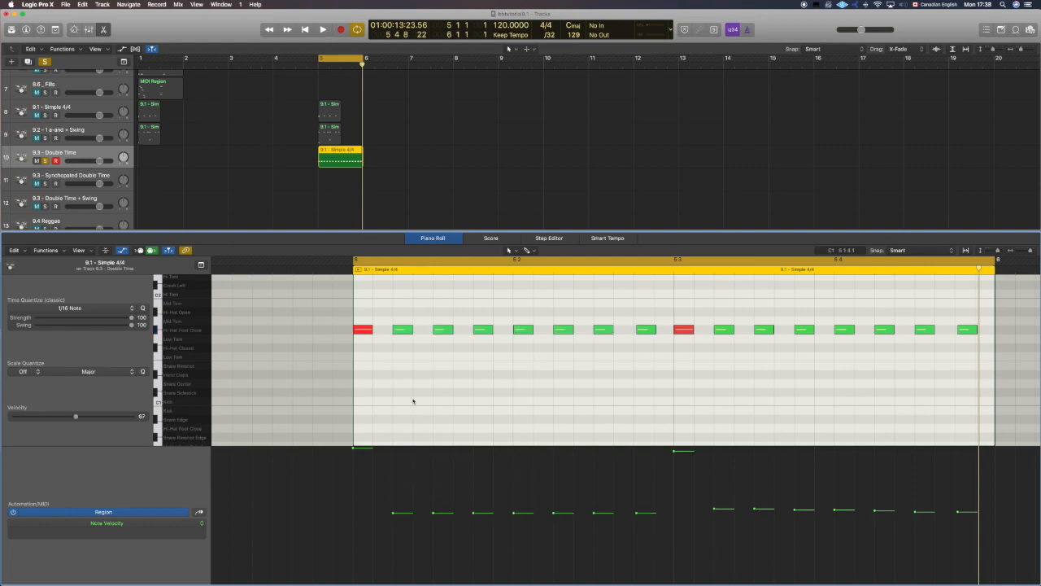
Step: Copy the first hi-hat note to the Kick row at the start of bar 5 and to the Snare Rimshot row at 5 2
{"action": "left_click_drag", "start_coordinate": [366, 335], "coordinate": [366, 403]}
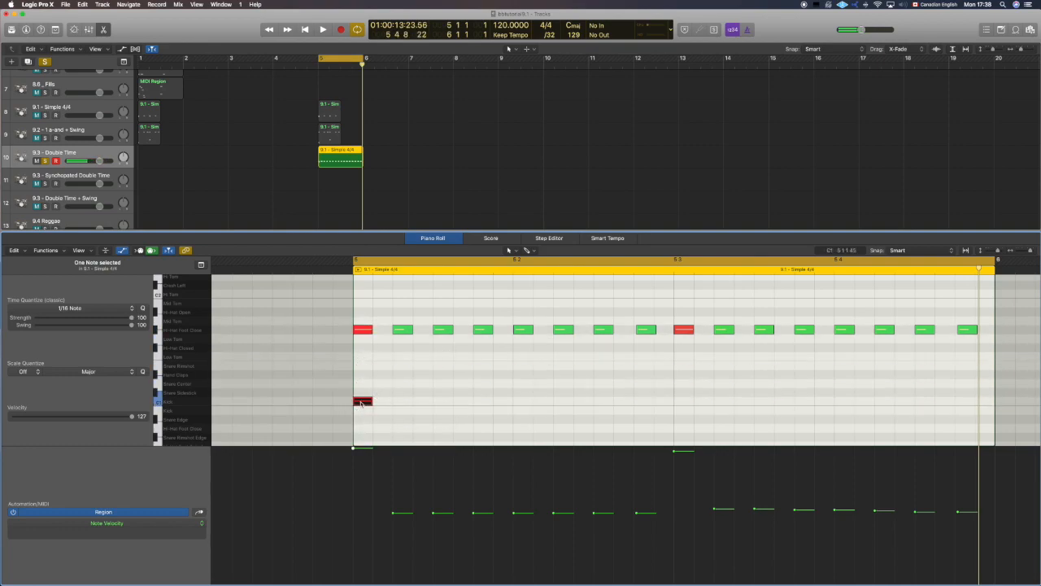
{"action": "left_click_drag", "start_coordinate": [473, 395], "coordinate": [359, 400]}
Step: Copy the kick and snare notes, paste them at position 5 3, and play back the loop
{"action": "left_click_drag", "start_coordinate": [565, 416], "coordinate": [325, 346]}
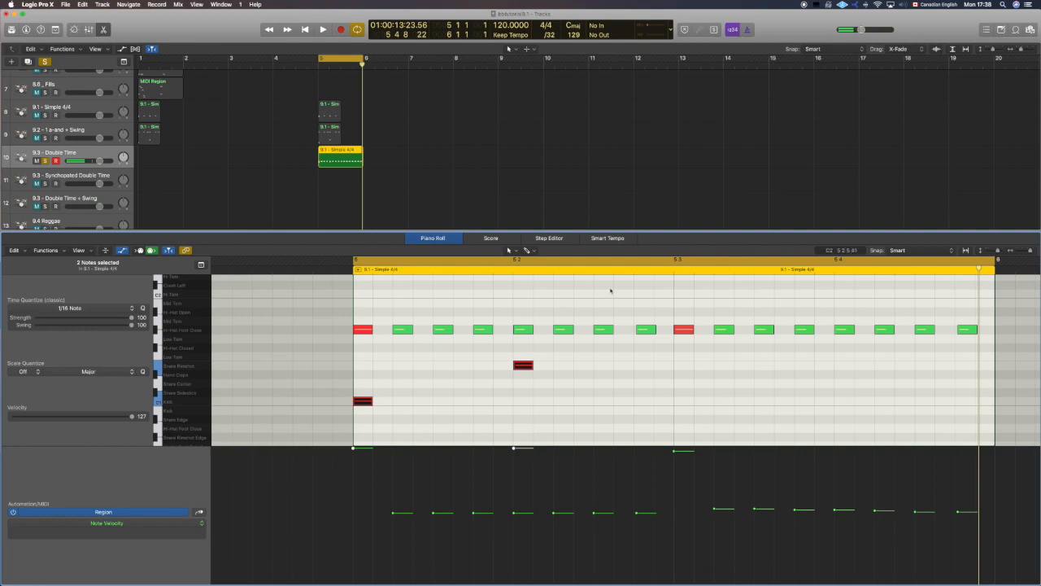
{"action": "left_click", "coordinate": [676, 272]}
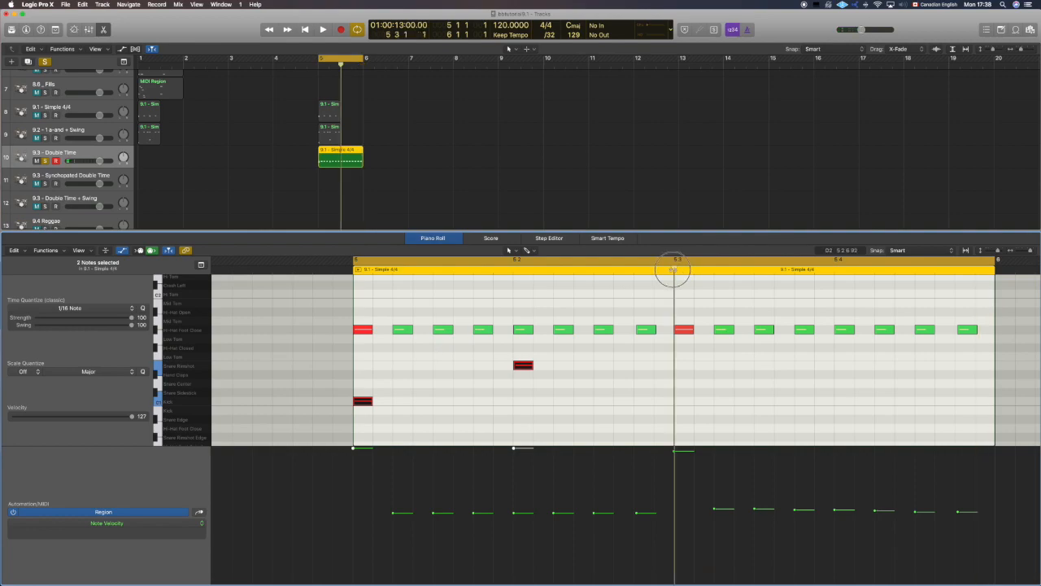
{"action": "key", "text": "super+v"}
{"action": "left_click", "coordinate": [616, 384]}
{"action": "key", "text": "space"}
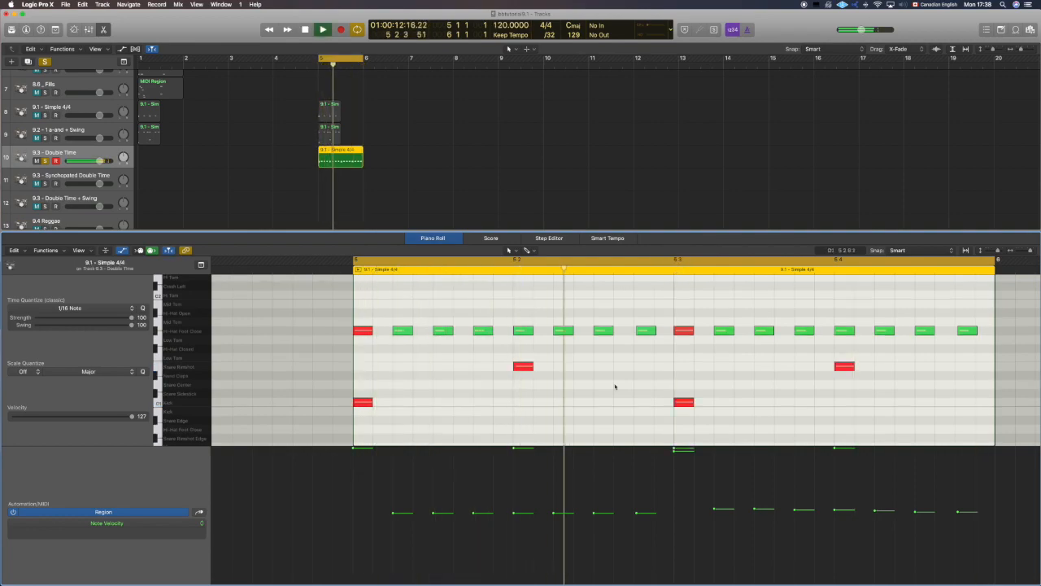
{"action": "key", "text": "space"}
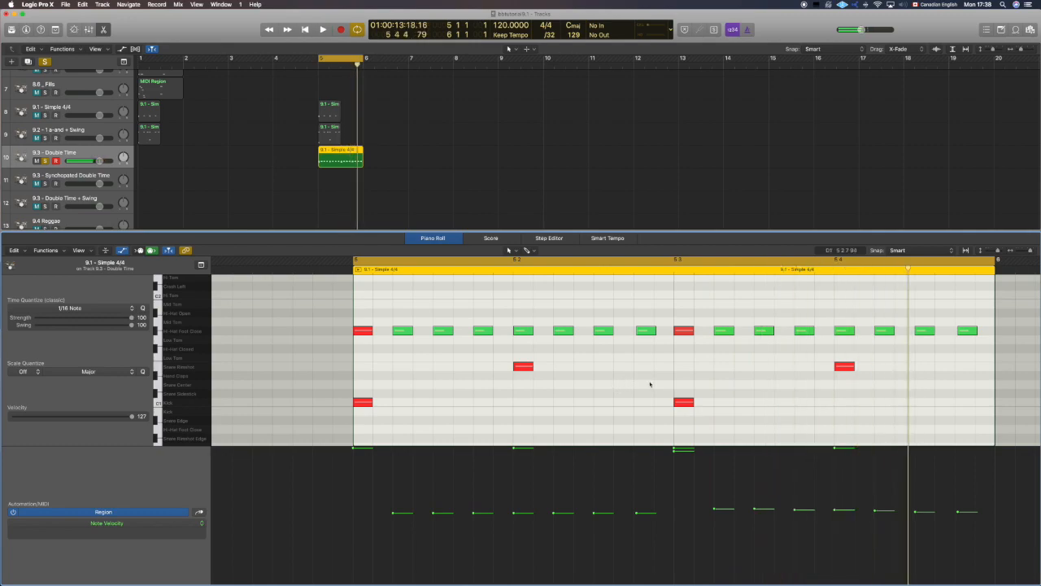
Step: Duplicate the 5 2 snare note under the hi-hats directly before and after it, and select both copies
{"action": "left_click", "coordinate": [524, 367]}
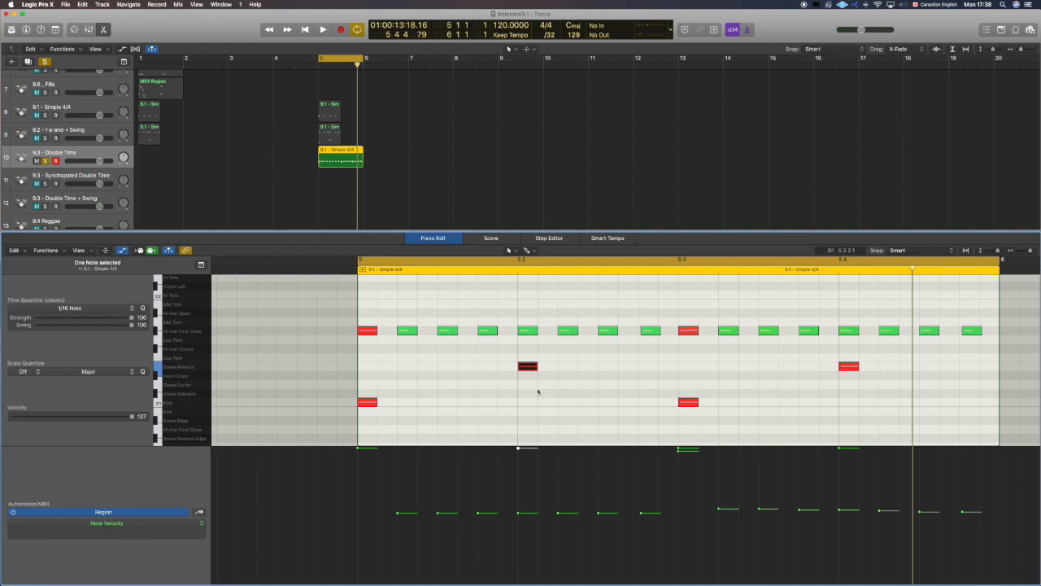
{"action": "mouse_move", "coordinate": [527, 368]}
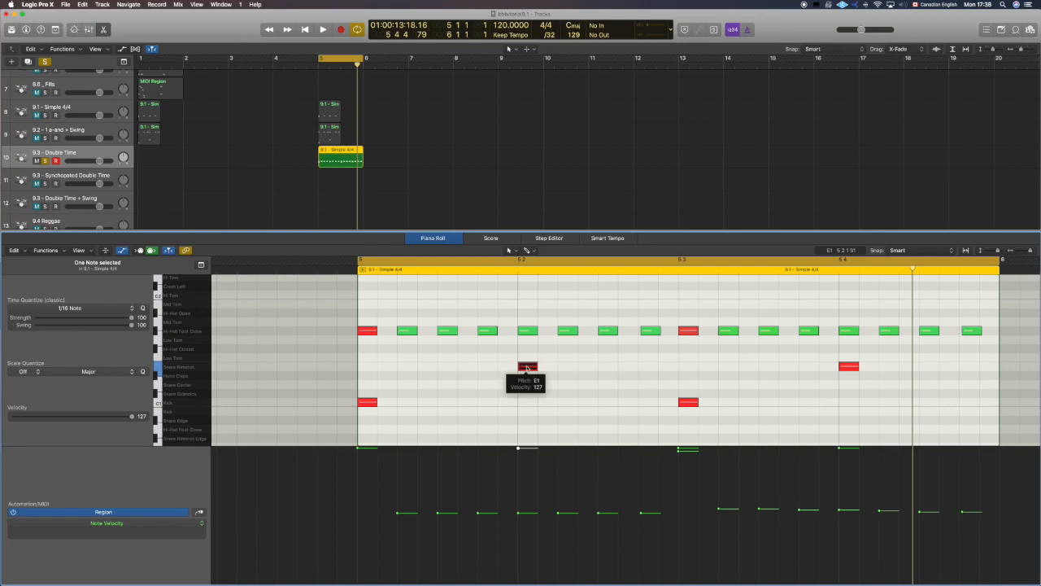
{"action": "left_click_drag", "start_coordinate": [527, 368], "coordinate": [572, 368]}
{"action": "left_click", "coordinate": [487, 366], "text": "shift"}
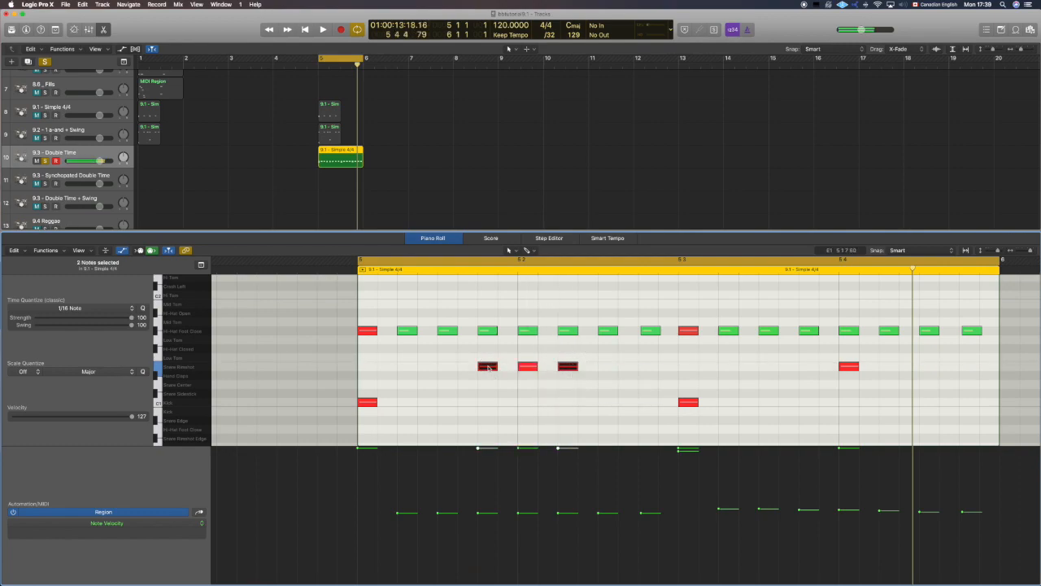
Step: Lower the two selected snare notes around 5 2 to a velocity of 10 and audition the loop
{"action": "left_click_drag", "start_coordinate": [480, 449], "coordinate": [477, 540]}
{"action": "left_click", "coordinate": [521, 399]}
{"action": "key", "text": "space"}
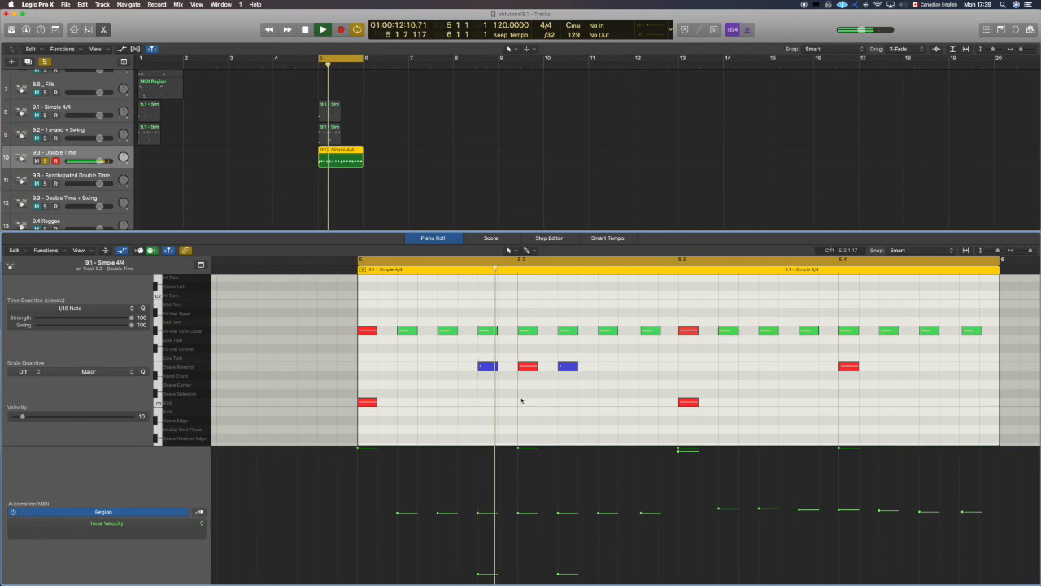
{"action": "key", "text": "space"}
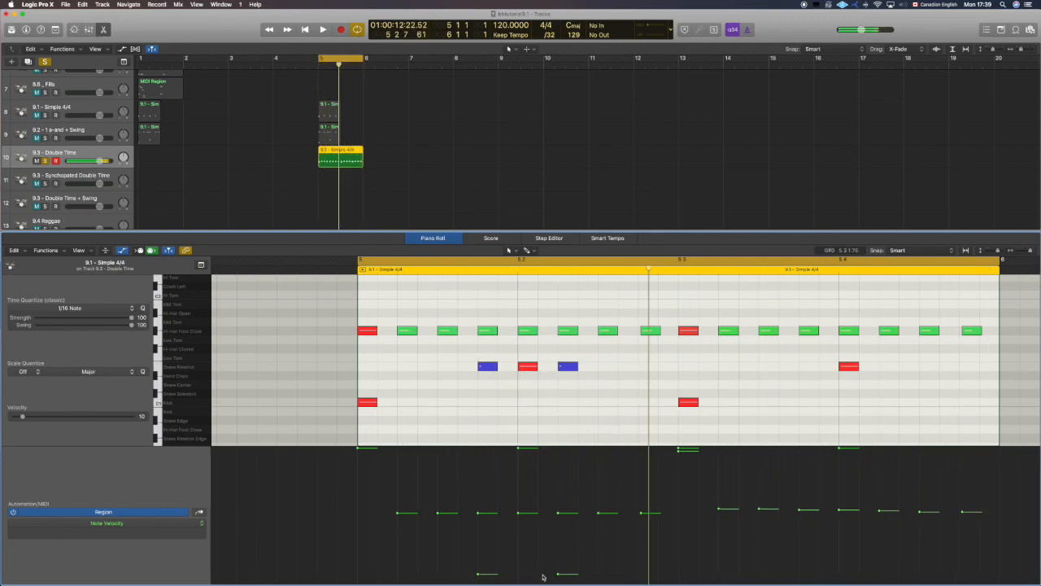
Step: Raise the velocity of the quiet snare note after 5 2 to a medium-low level and play back the loop
{"action": "left_click_drag", "start_coordinate": [559, 577], "coordinate": [558, 534]}
{"action": "key", "text": "space"}
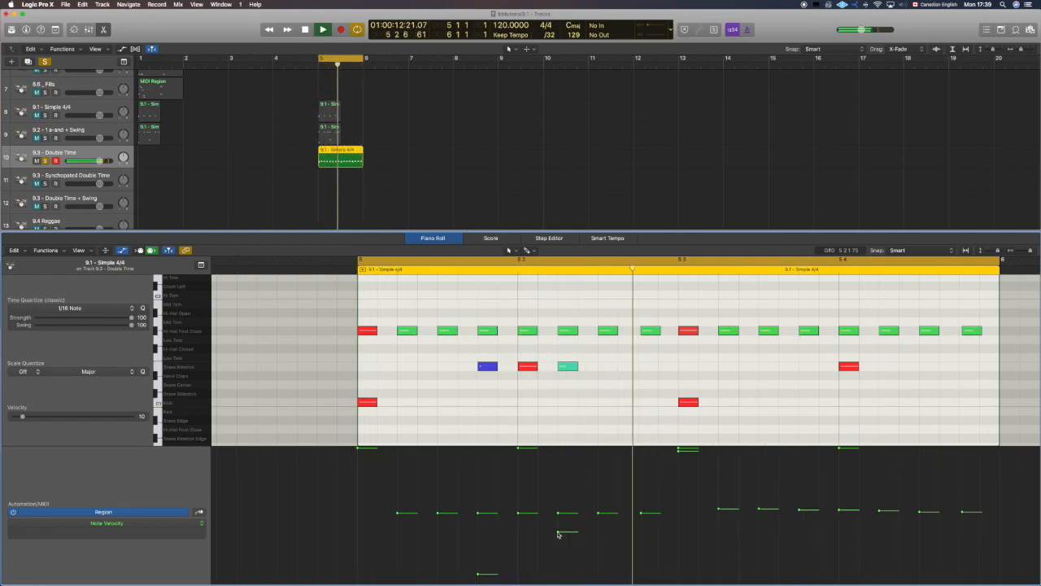
{"action": "key", "text": "space"}
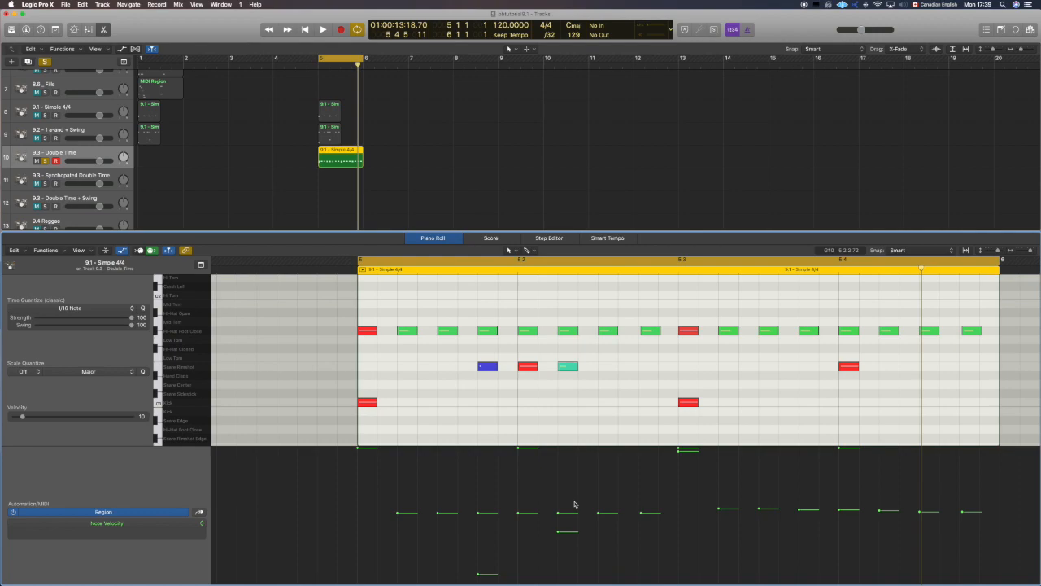
Step: Duplicate the 5 3 kick note directly in front of it, lower the copy's velocity to 10, and stop playback after listening
{"action": "left_click", "coordinate": [690, 403]}
{"action": "mouse_move", "coordinate": [690, 403]}
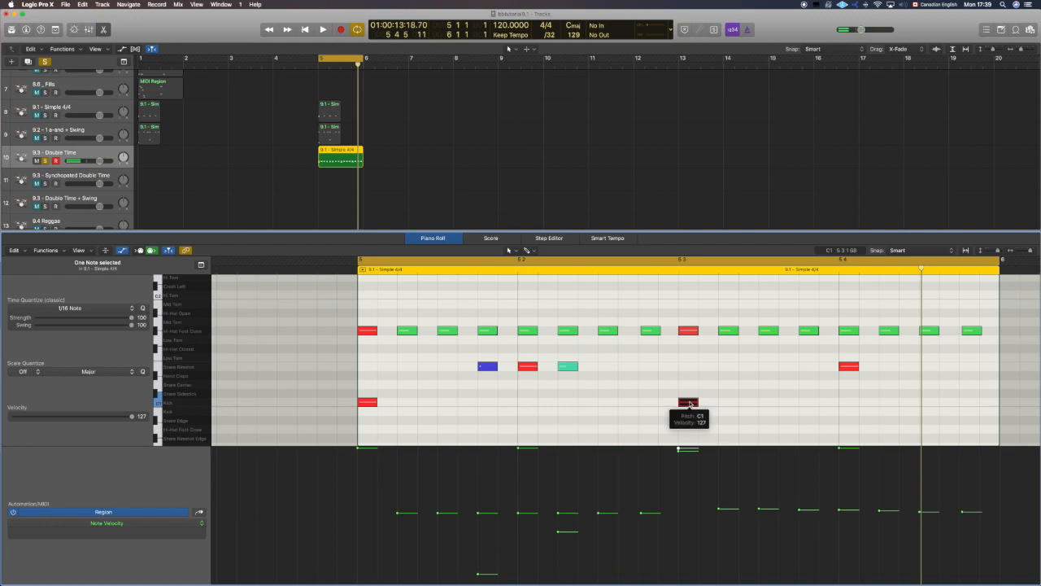
{"action": "left_click_drag", "start_coordinate": [690, 403], "coordinate": [667, 403]}
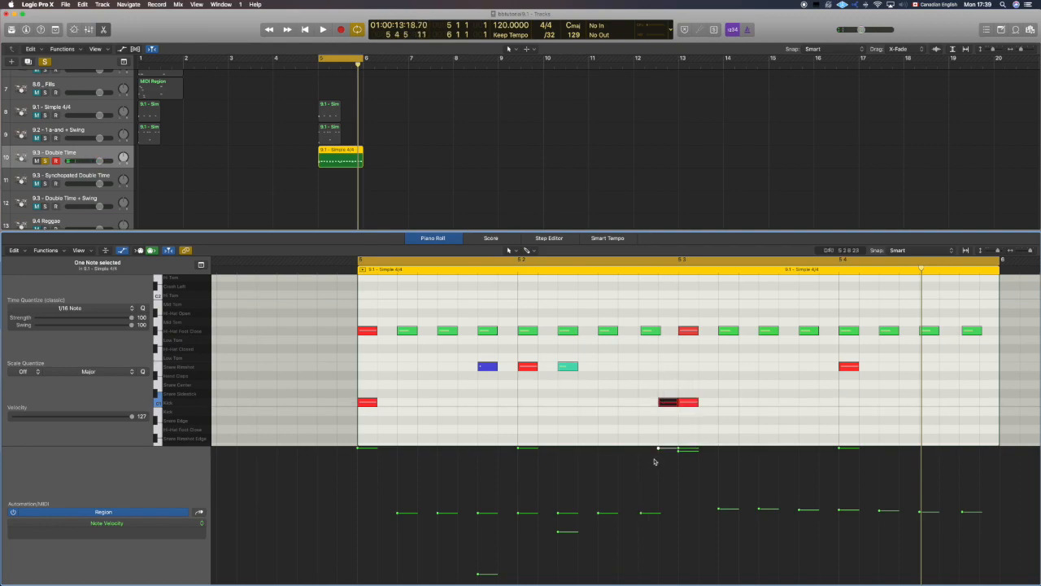
{"action": "left_click_drag", "start_coordinate": [659, 450], "coordinate": [660, 571]}
{"action": "key", "text": "space"}
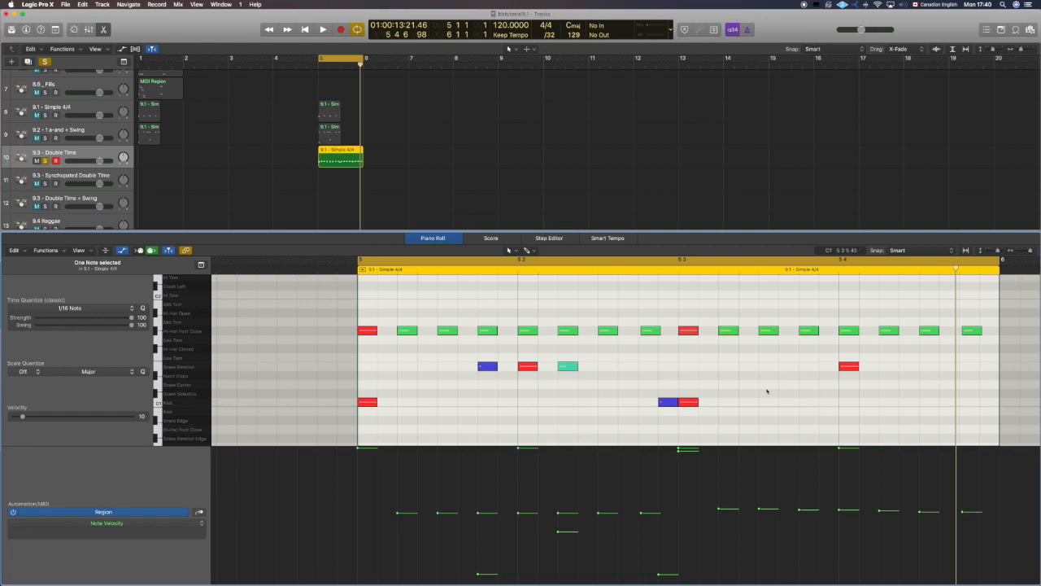
Step: Move the third hi-hat note of beat 2 up to the Hi-Hat Open row, lengthen it to the next hi-hat, and play the loop
{"action": "left_click_drag", "start_coordinate": [607, 332], "coordinate": [607, 314]}
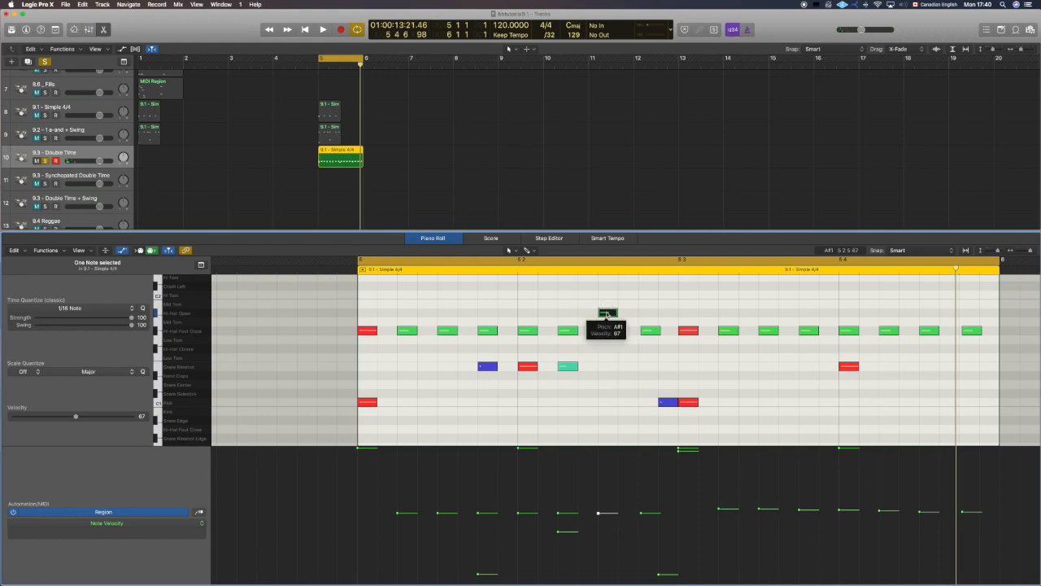
{"action": "left_click", "coordinate": [648, 331]}
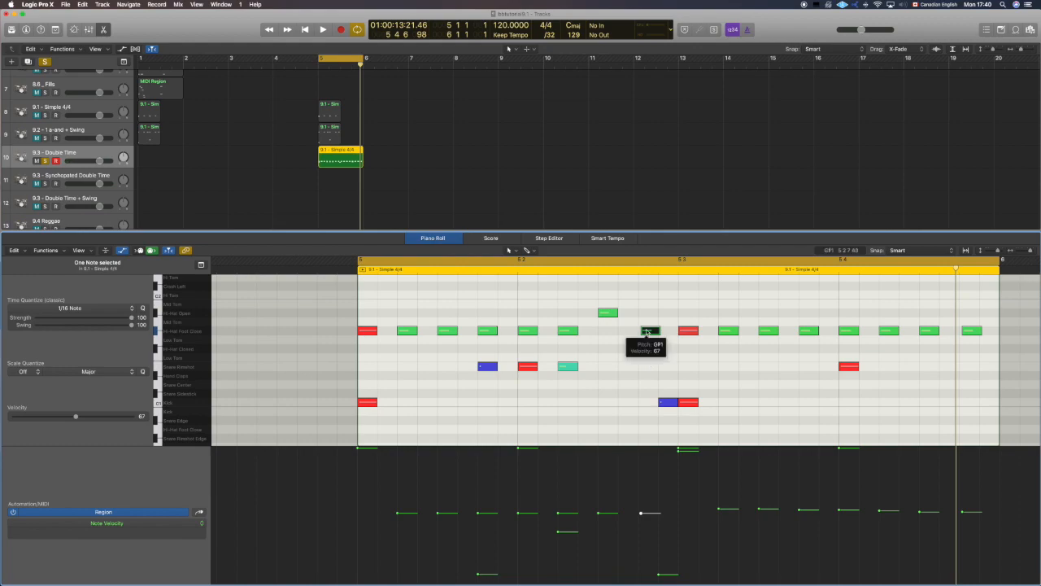
{"action": "left_click", "coordinate": [607, 312]}
{"action": "left_click_drag", "start_coordinate": [616, 313], "coordinate": [638, 314]}
{"action": "left_click", "coordinate": [594, 300]}
{"action": "key", "text": "space"}
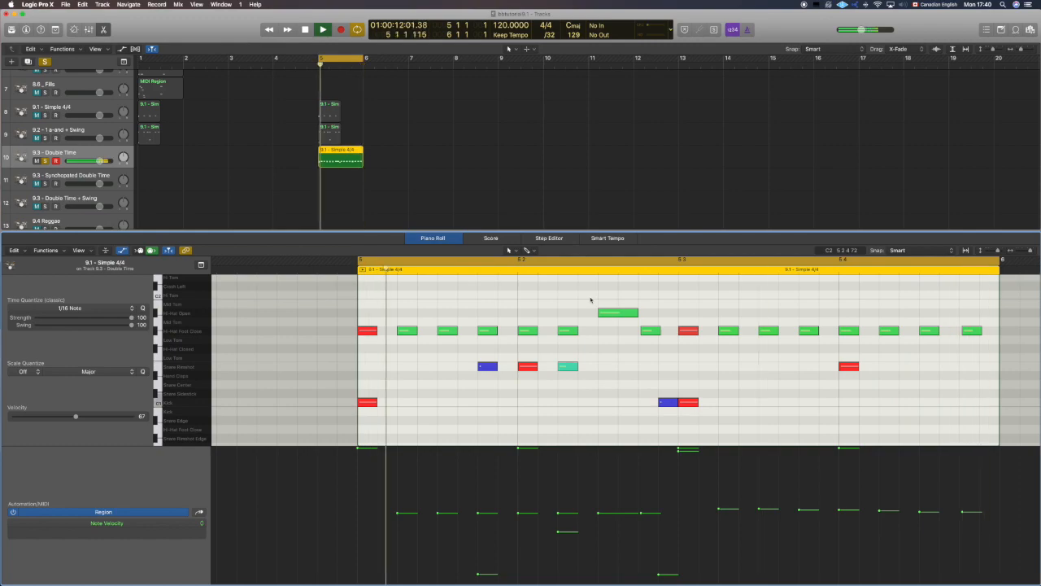
Step: Remove the closed hi-hat just before 5 3, extend the open hi-hat note to 5 3, and audition the loop
{"action": "key", "text": "space"}
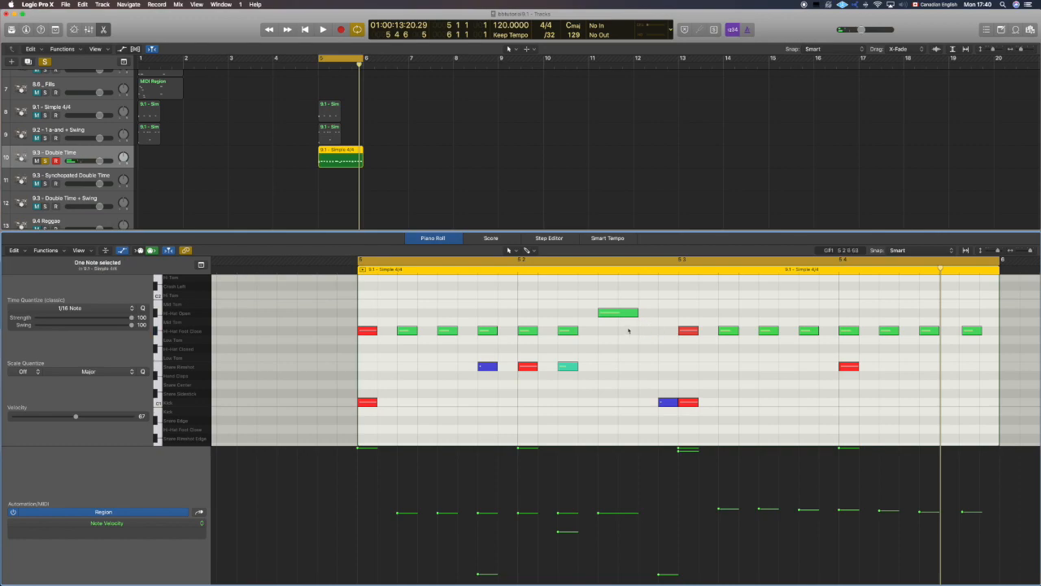
{"action": "left_click_drag", "start_coordinate": [635, 312], "coordinate": [677, 313]}
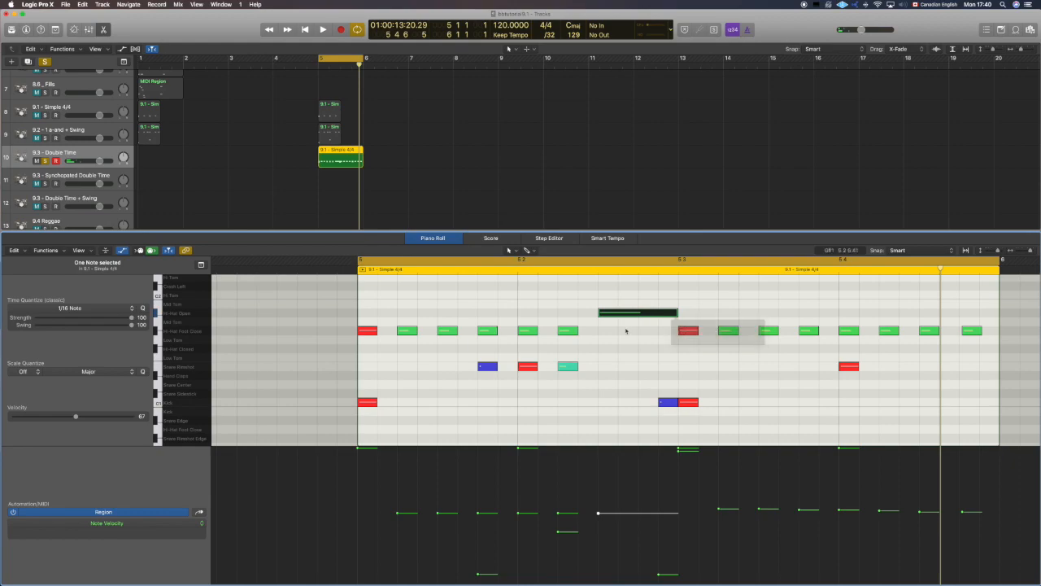
{"action": "key", "text": "space"}
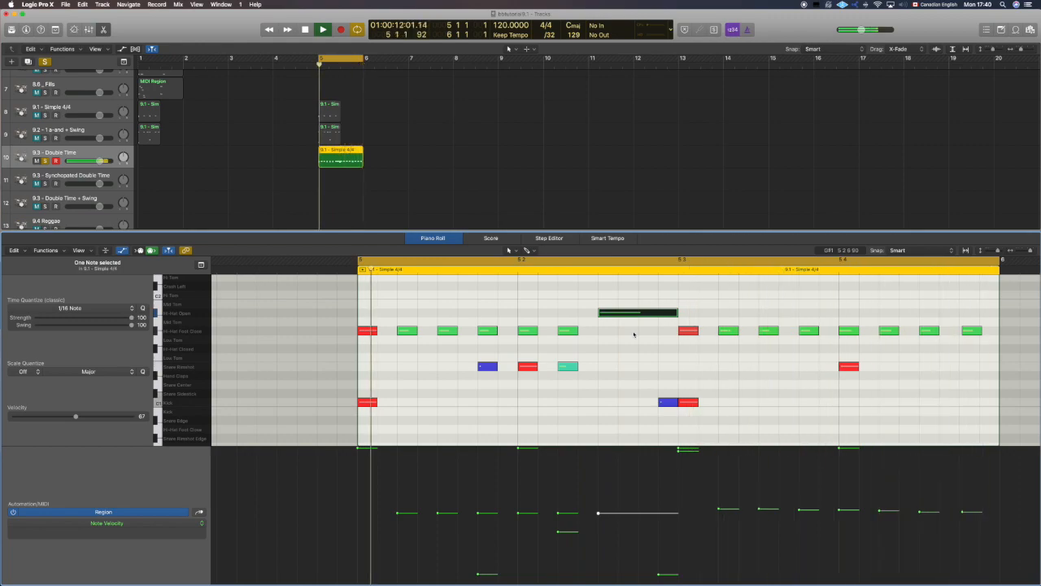
{"action": "key", "text": "space"}
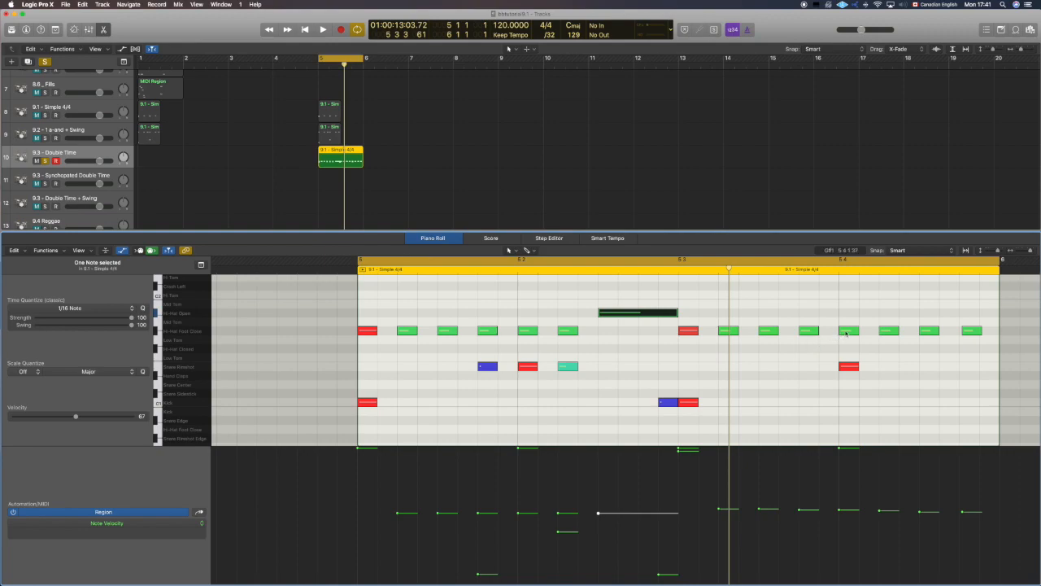
Step: Copy the 5 4 hi-hat note to the Hi-Hat Open row, lengthen it to the next hi-hat, and play the loop
{"action": "left_click", "coordinate": [847, 331]}
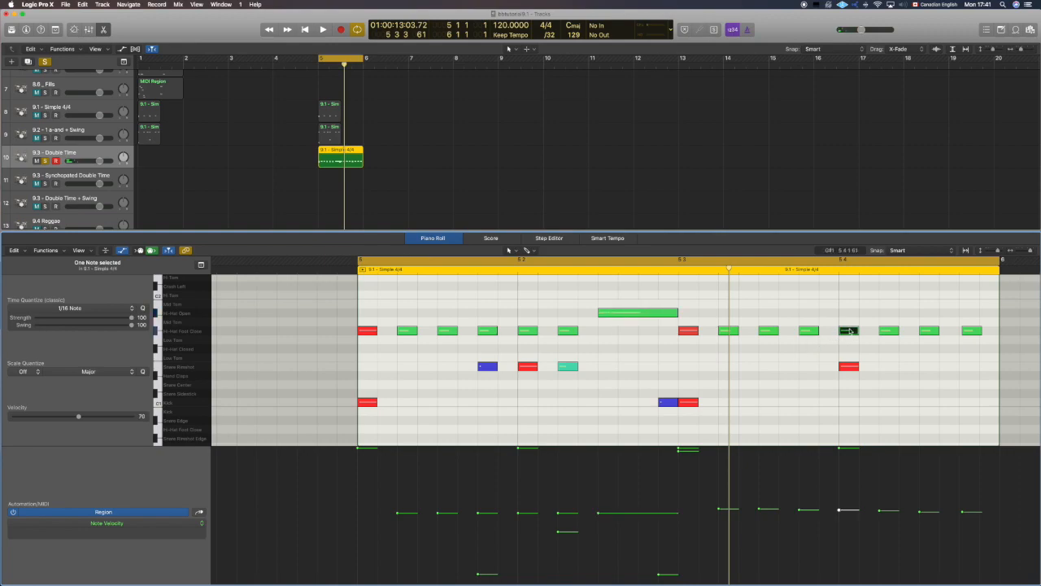
{"action": "left_click_drag", "start_coordinate": [848, 331], "coordinate": [875, 317]}
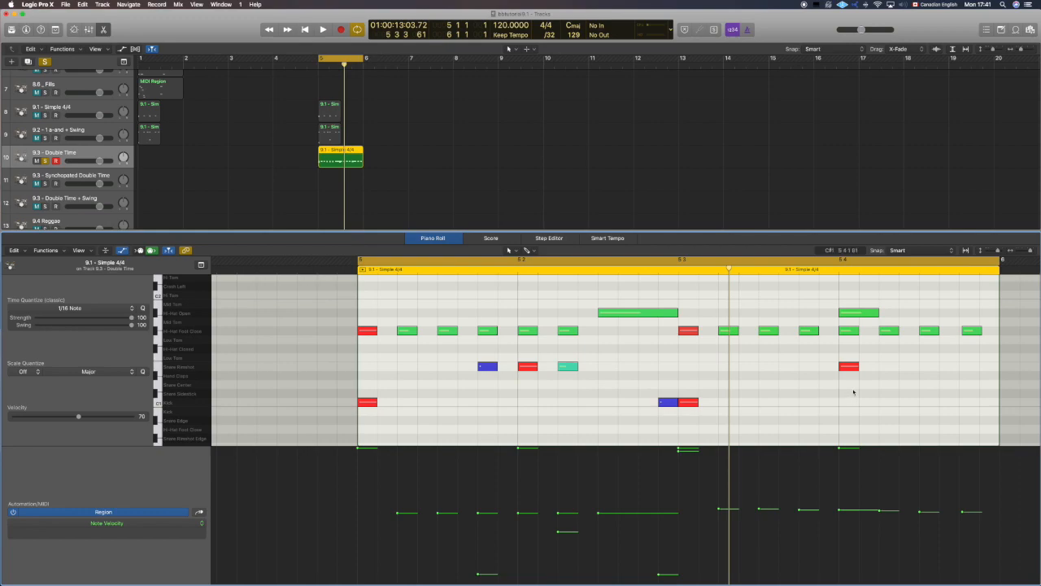
{"action": "key", "text": "space"}
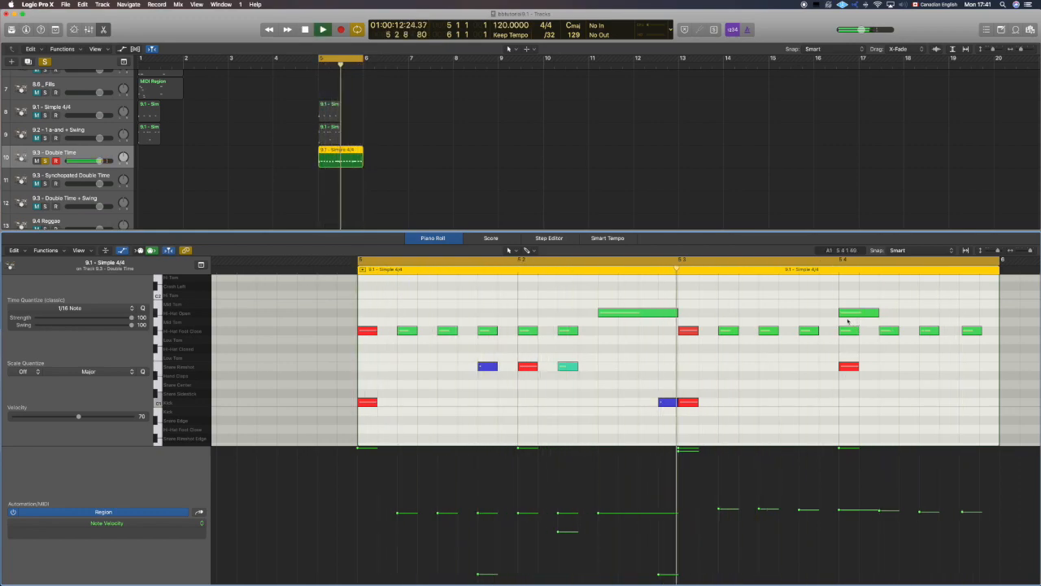
Step: Remove the closed hi-hats at 5 4 and directly after it, stretch the open hi-hat to the next remaining one, and play back
{"action": "key", "text": "space"}
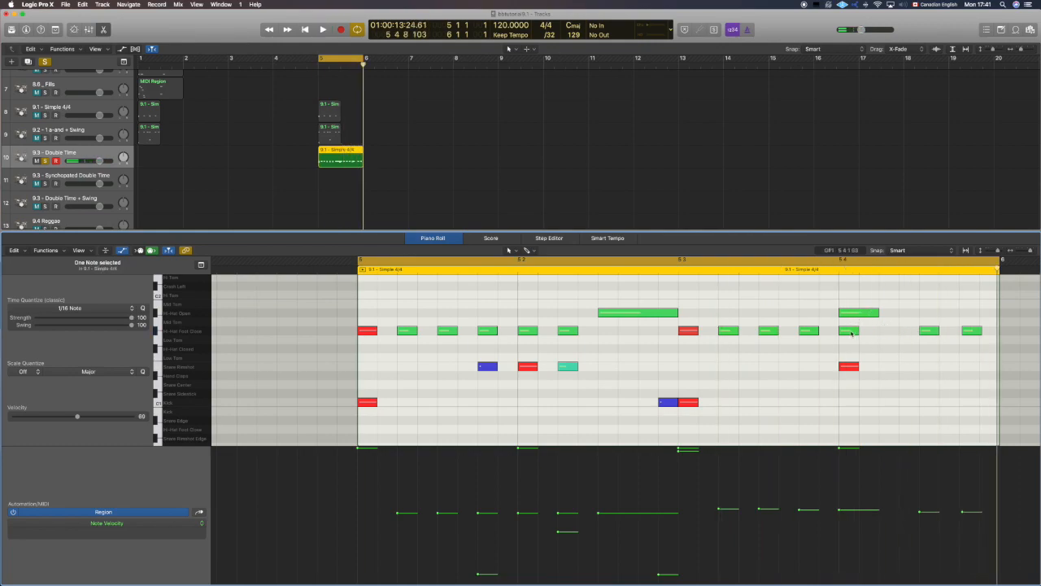
{"action": "left_click_drag", "start_coordinate": [877, 315], "coordinate": [919, 313]}
{"action": "key", "text": "space"}
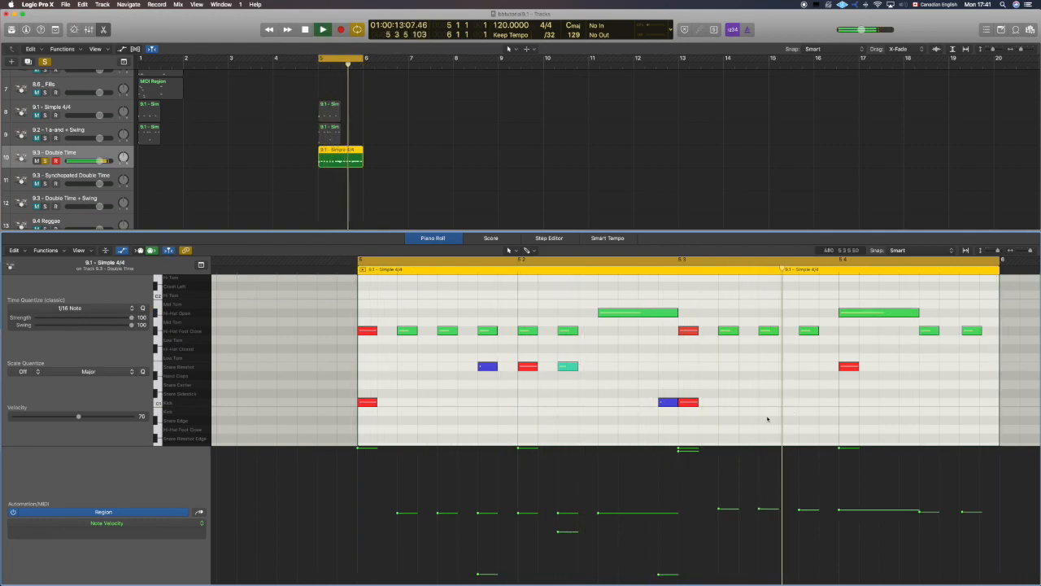